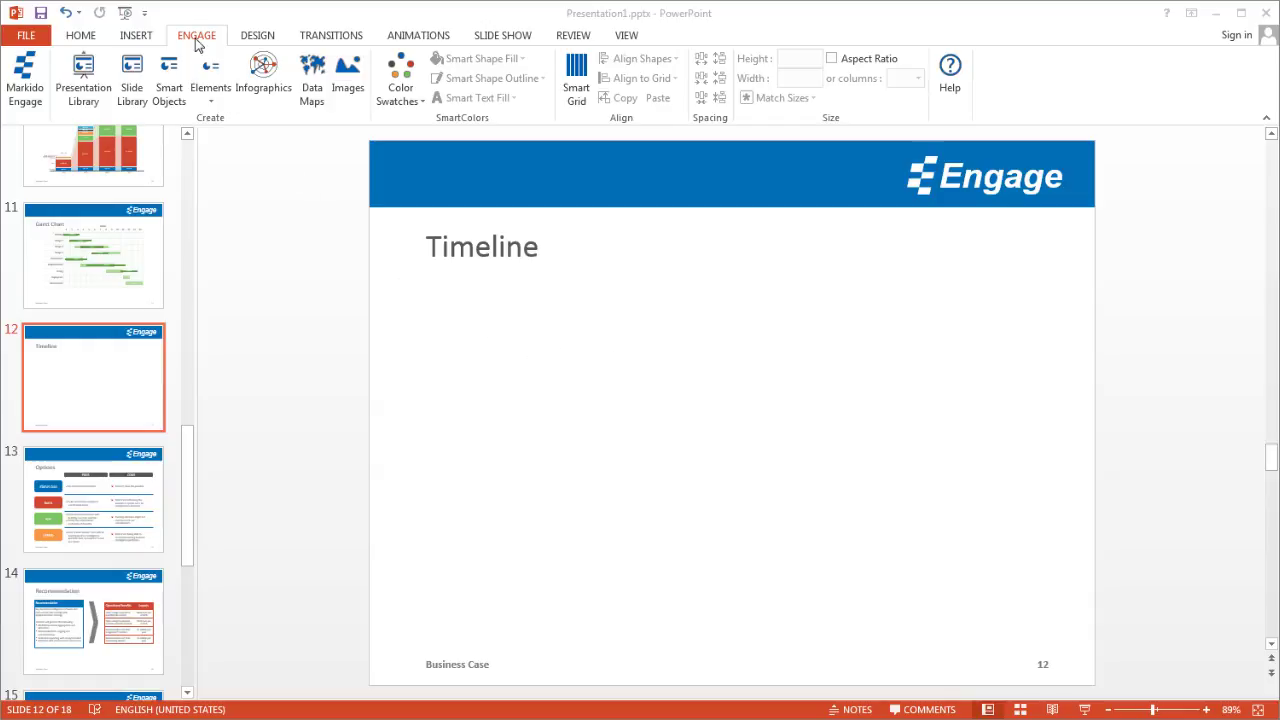
Insert the Timeline (Events) infographic on the Timeline slide and close its settings.
{"action": "left_click", "coordinate": [267, 80]}
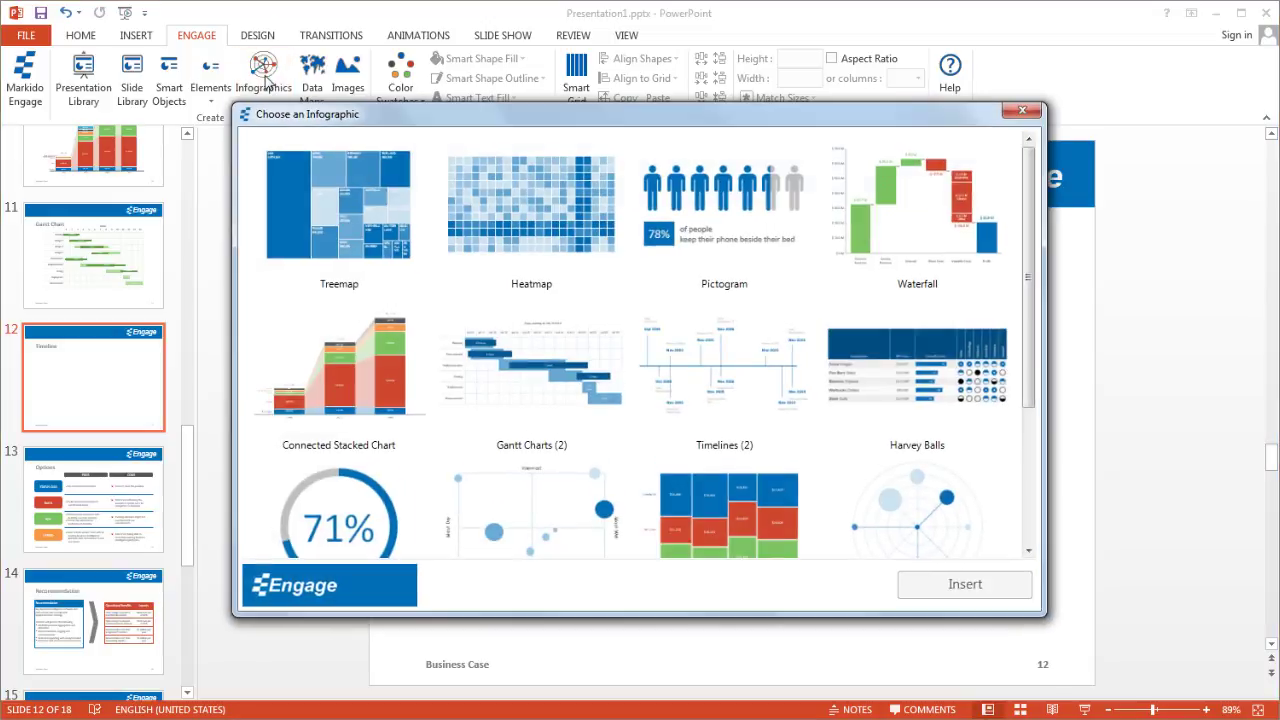
{"action": "left_click", "coordinate": [731, 385]}
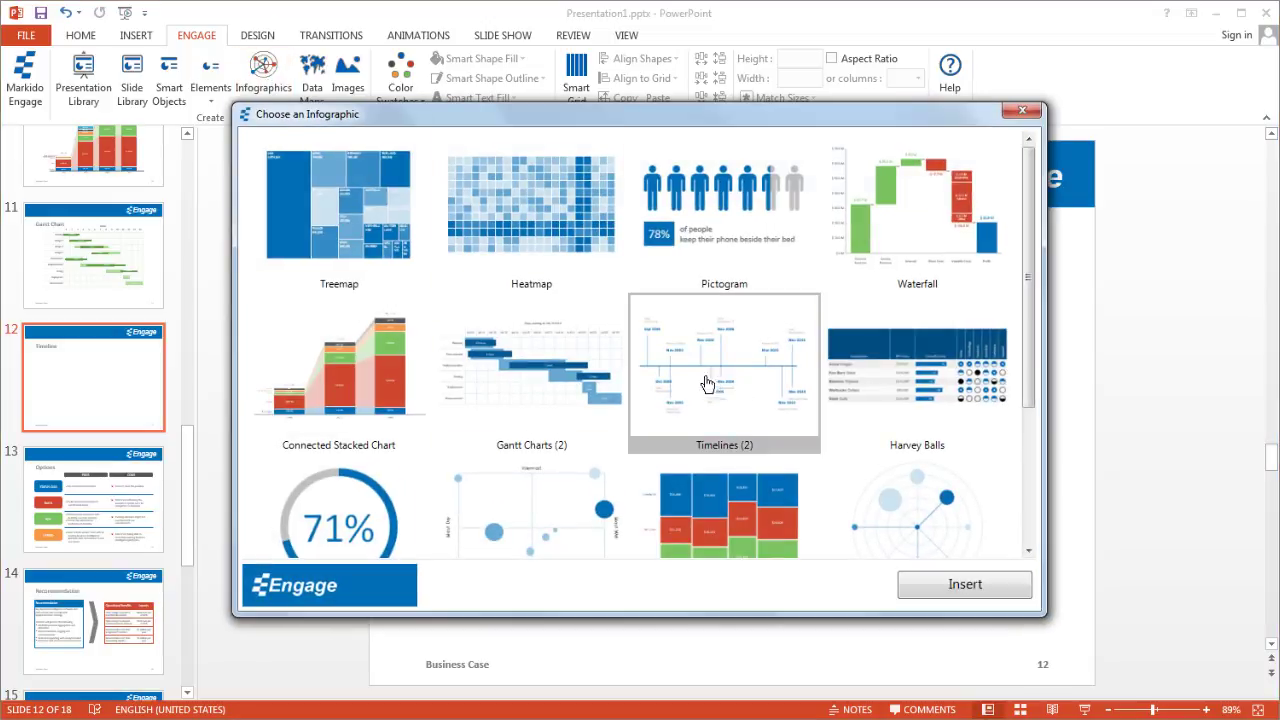
{"action": "left_click", "coordinate": [965, 585]}
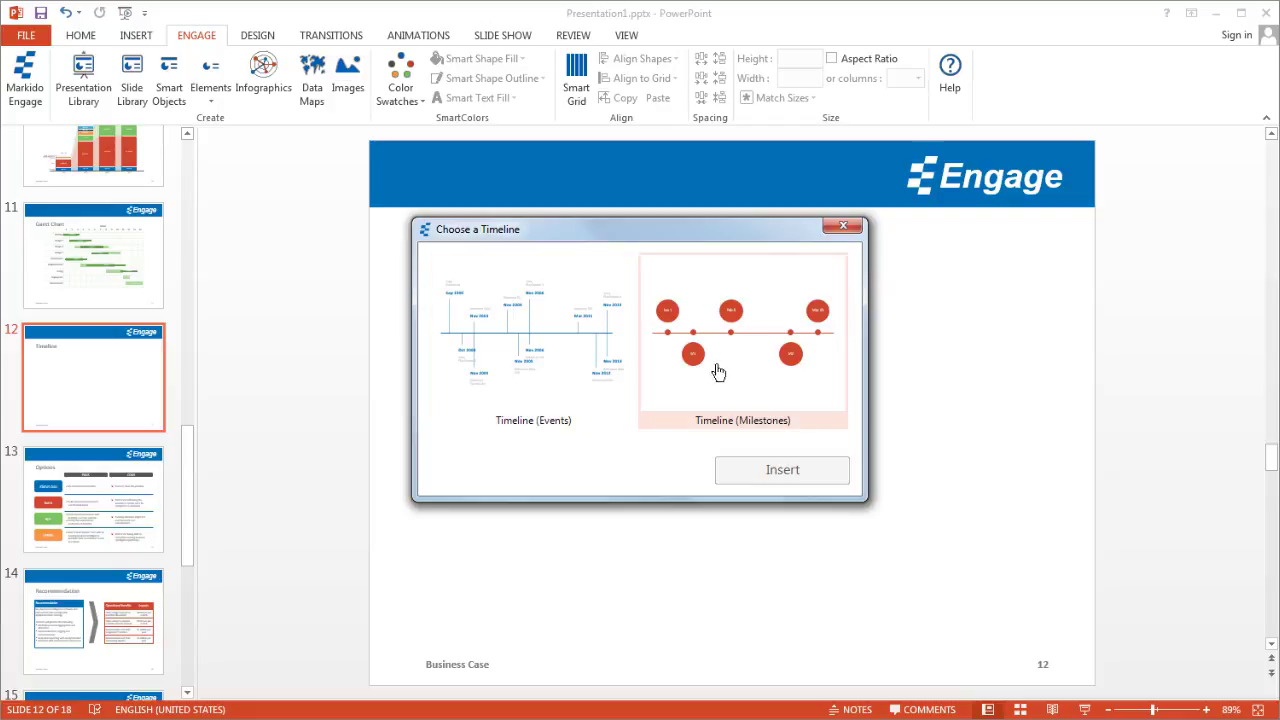
{"action": "left_click", "coordinate": [606, 362]}
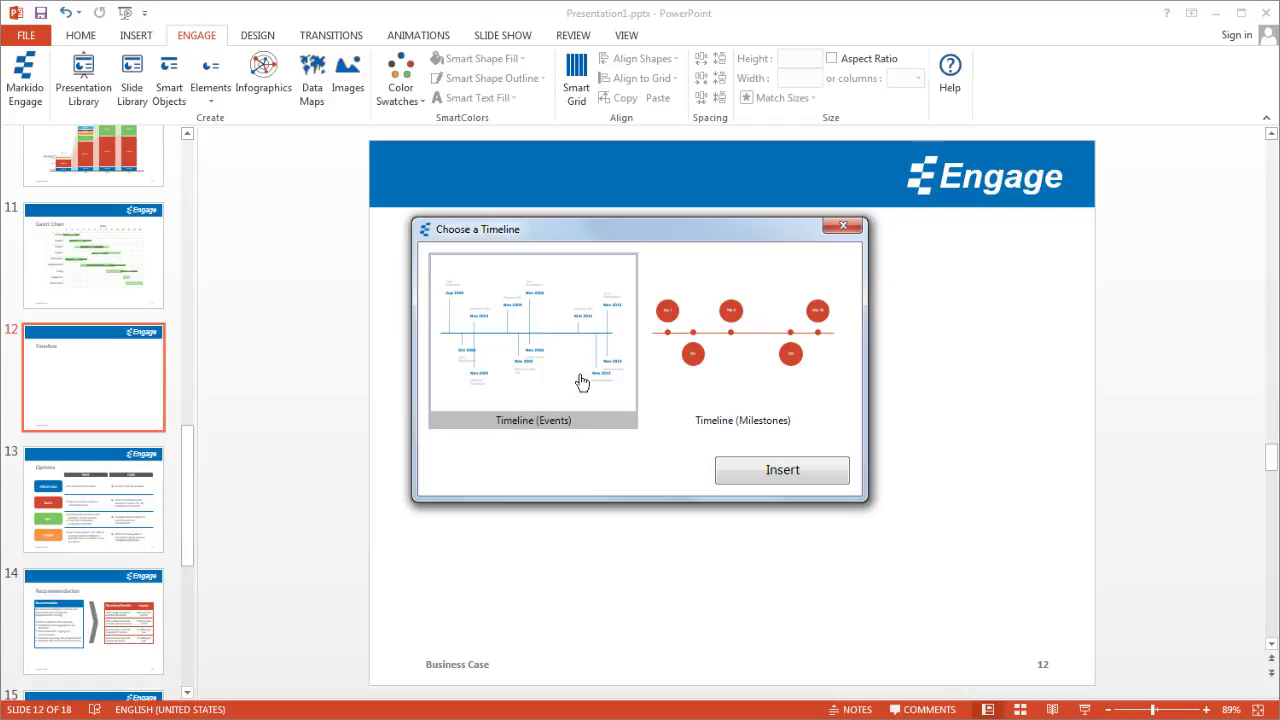
{"action": "left_click", "coordinate": [760, 469]}
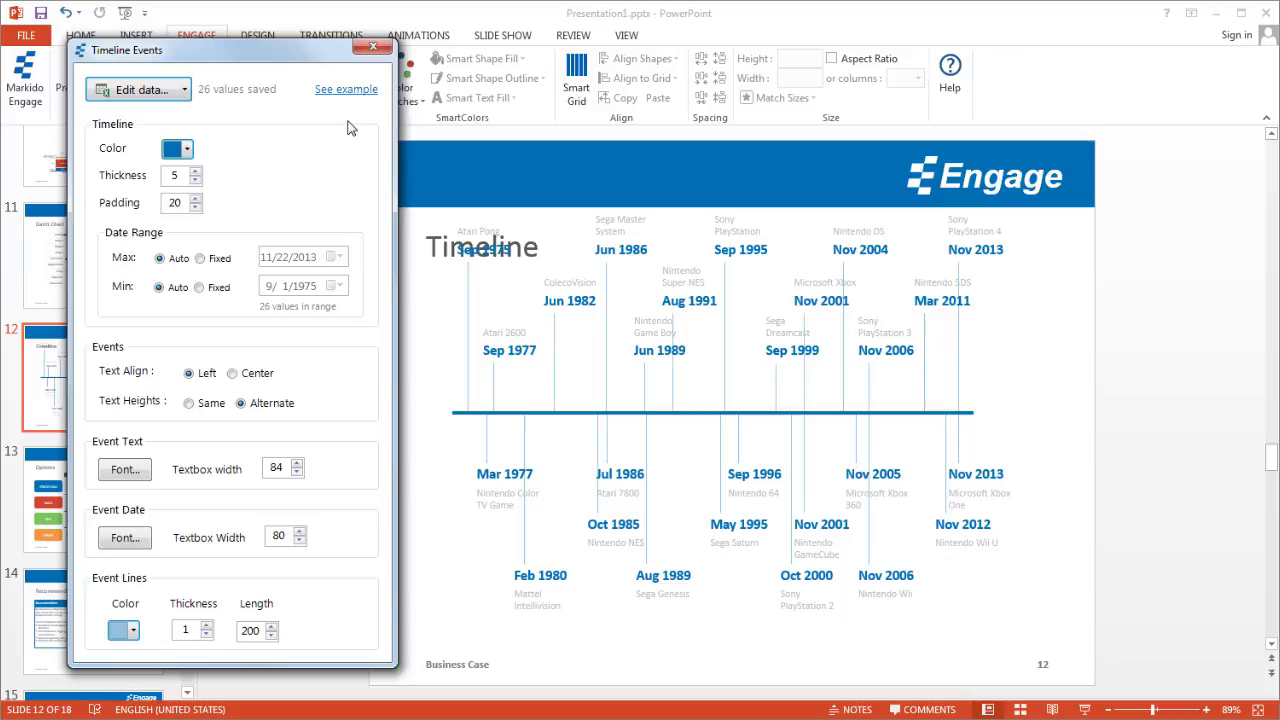
{"action": "left_click", "coordinate": [371, 50]}
Shrink the timeline from its upper edge to a height of about 432 so it clears the slide title.
{"action": "left_click", "coordinate": [720, 305]}
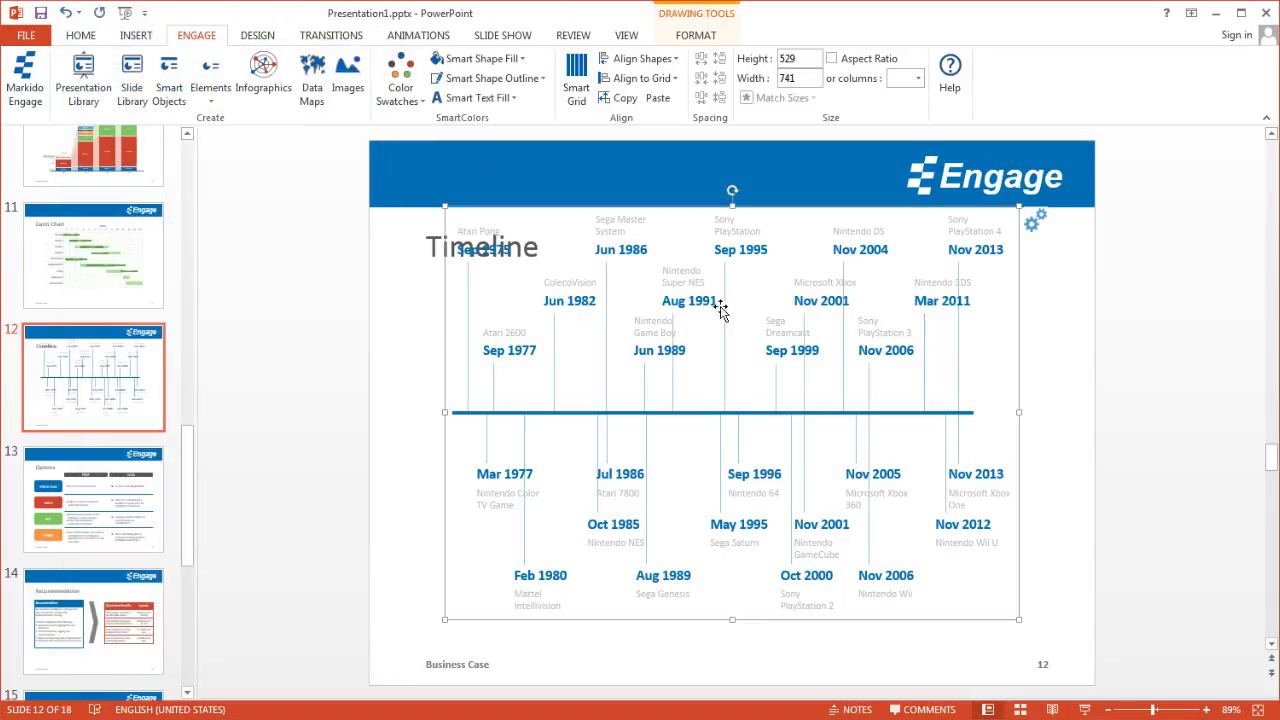
{"action": "left_click_drag", "start_coordinate": [732, 206], "coordinate": [720, 292]}
{"action": "left_click", "coordinate": [383, 429]}
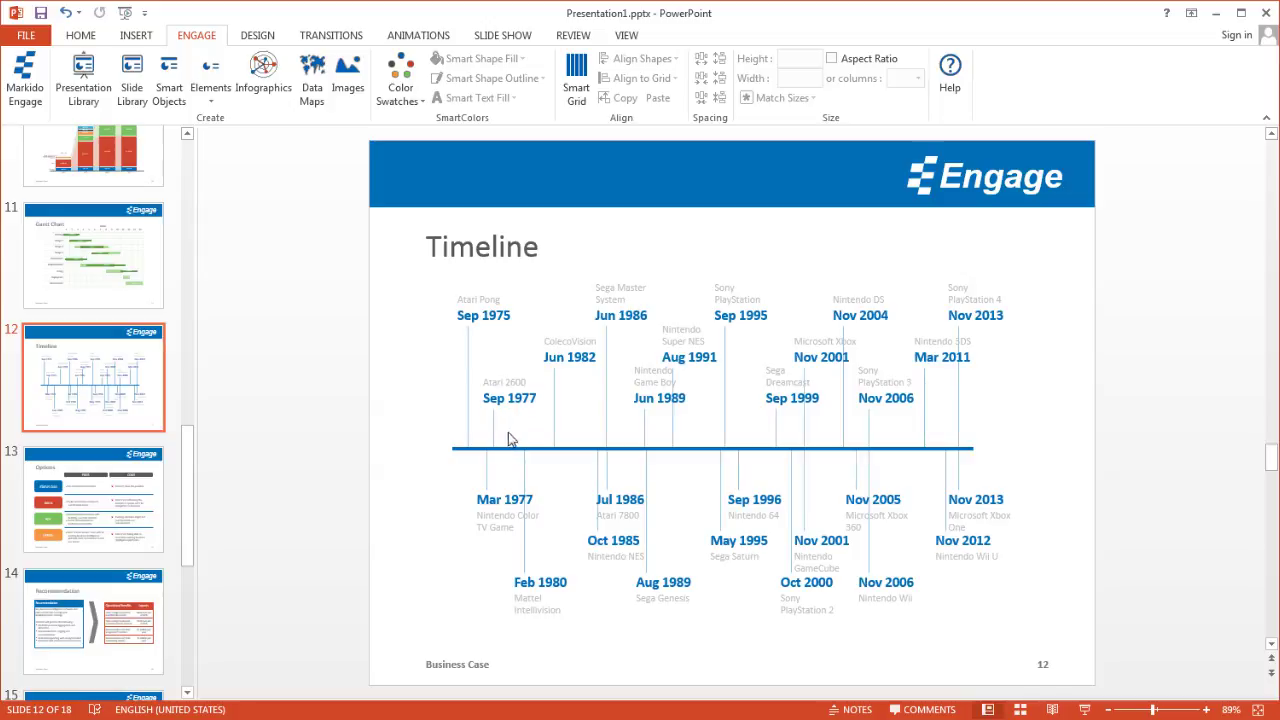
Open the timeline's event data and change the Atari Pong date to September 2014.
{"action": "left_click", "coordinate": [709, 444]}
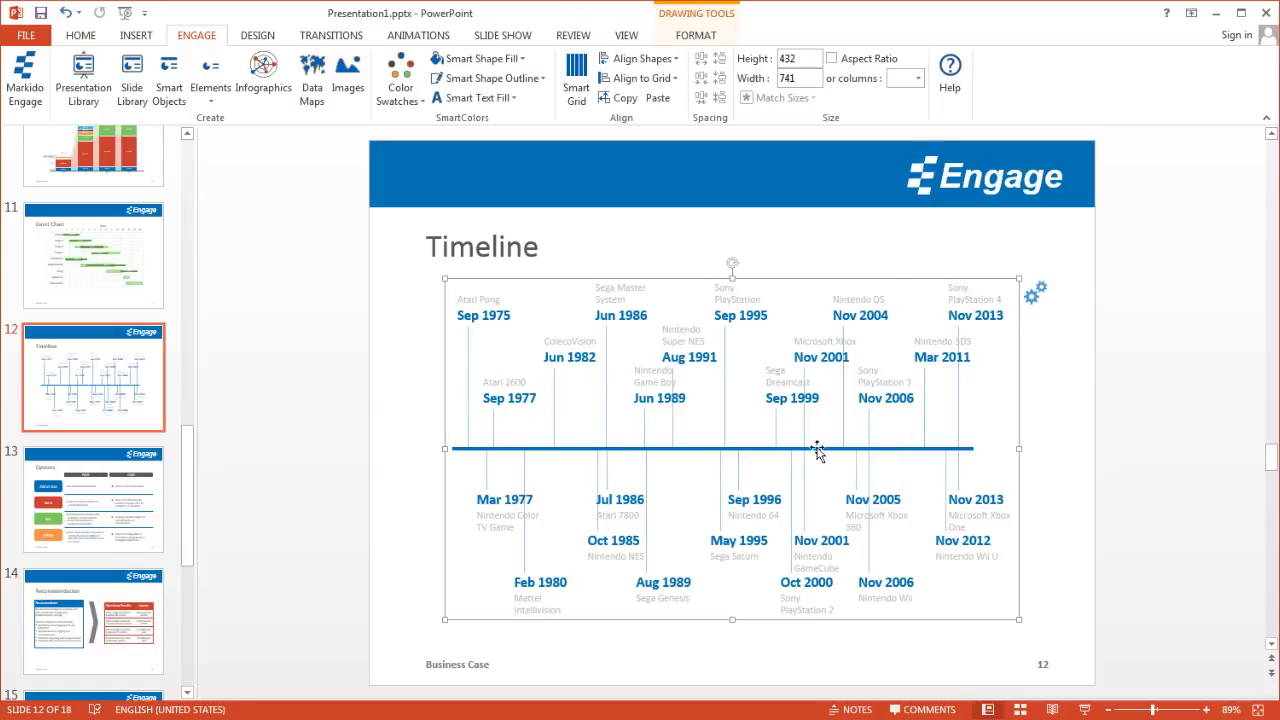
{"action": "left_click", "coordinate": [1035, 298]}
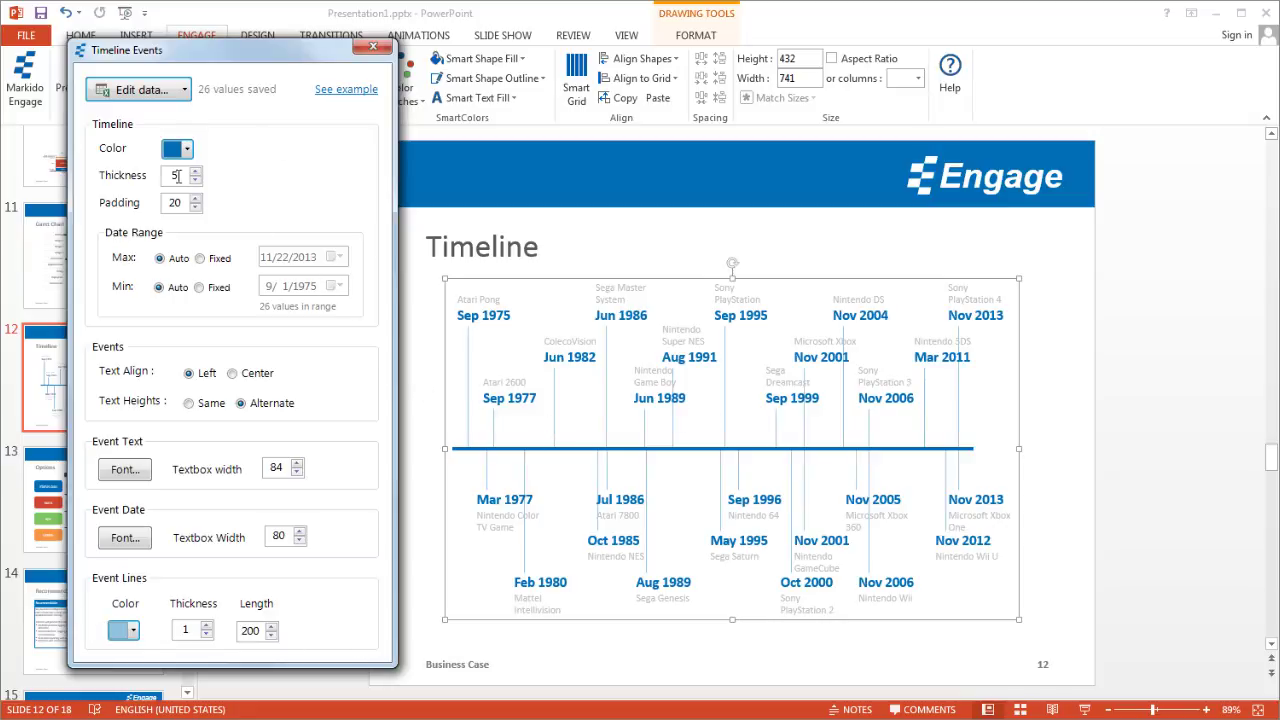
{"action": "left_click", "coordinate": [141, 90]}
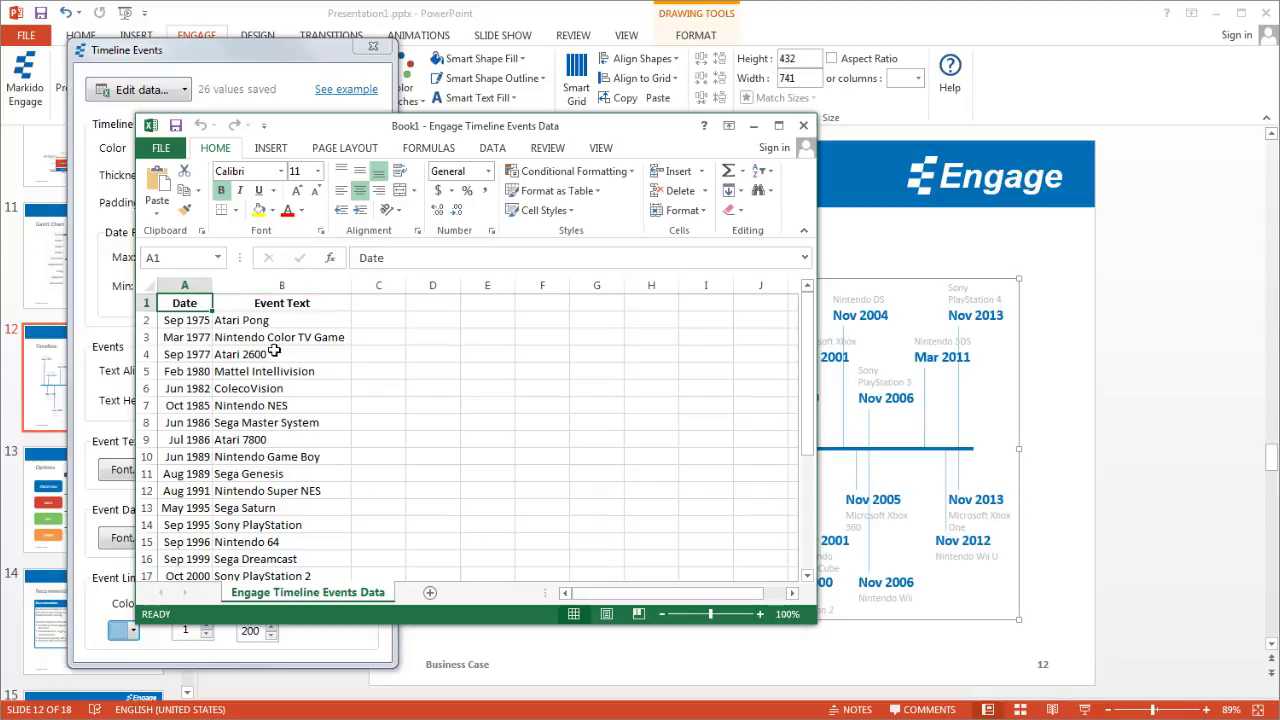
{"action": "left_click", "coordinate": [190, 321]}
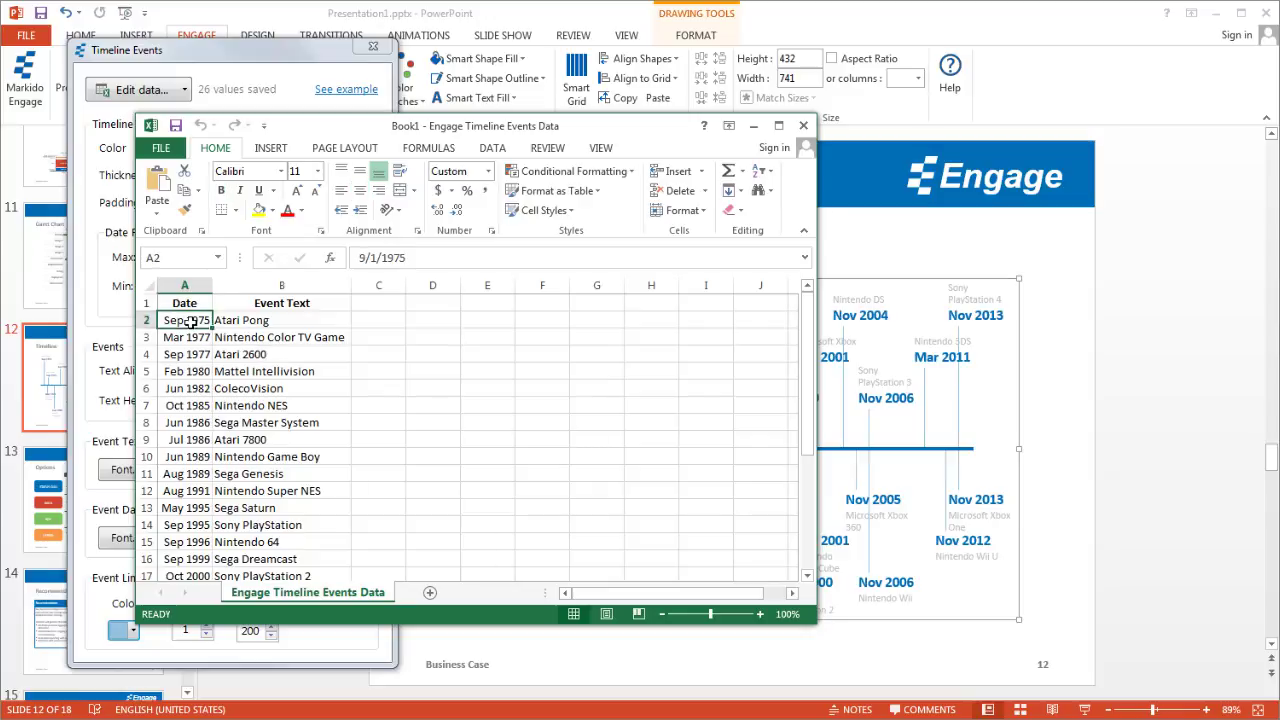
{"action": "left_click", "coordinate": [403, 258]}
{"action": "left_click", "coordinate": [403, 258]}
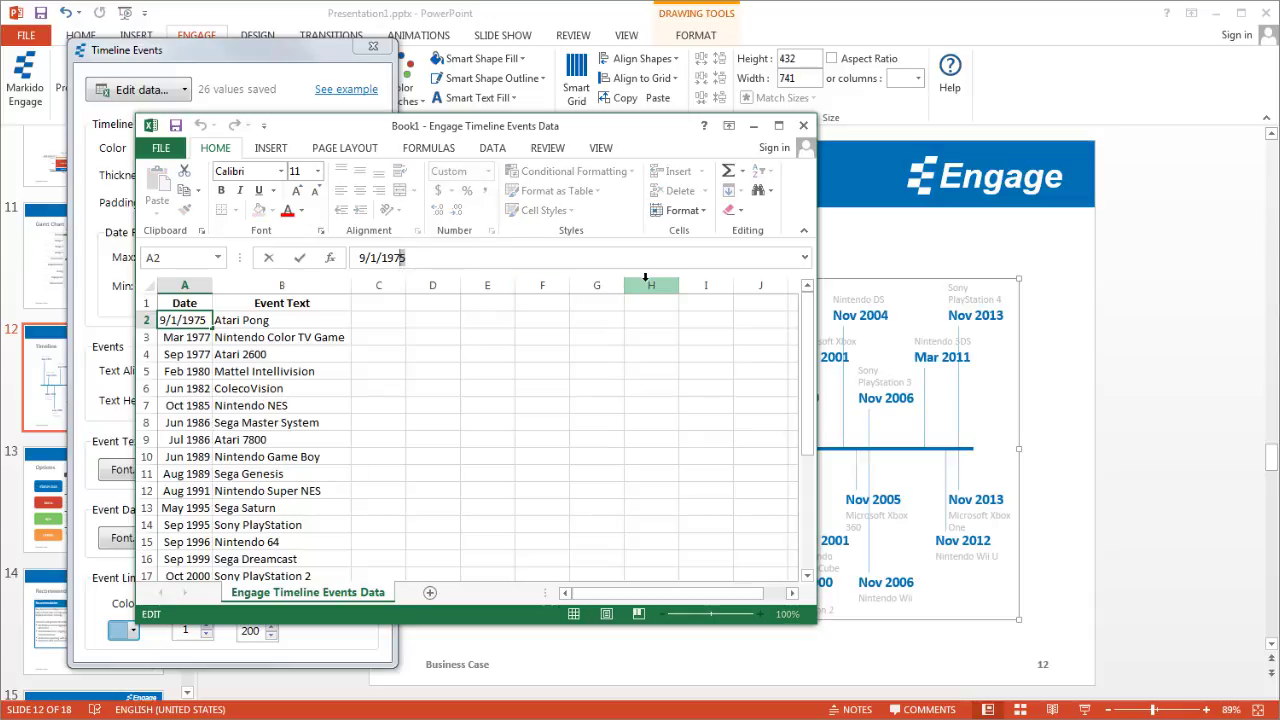
{"action": "key", "text": "BackSpace"}
{"action": "key", "text": "BackSpace"}
{"action": "key", "text": "BackSpace"}
{"action": "key", "text": "BackSpace"}
{"action": "key", "text": "Return"}
Rename the Atari Pong event to Atari Super Pong and close the data sheet.
{"action": "left_click", "coordinate": [302, 317]}
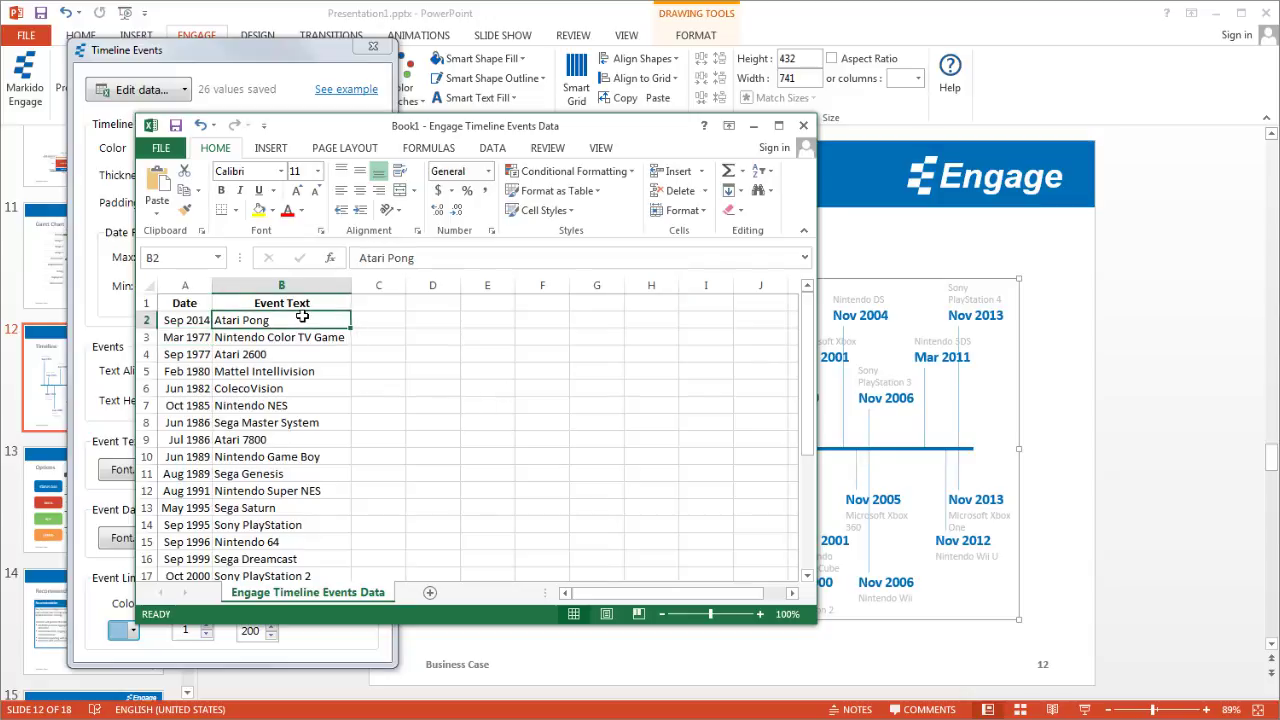
{"action": "left_click", "coordinate": [390, 258]}
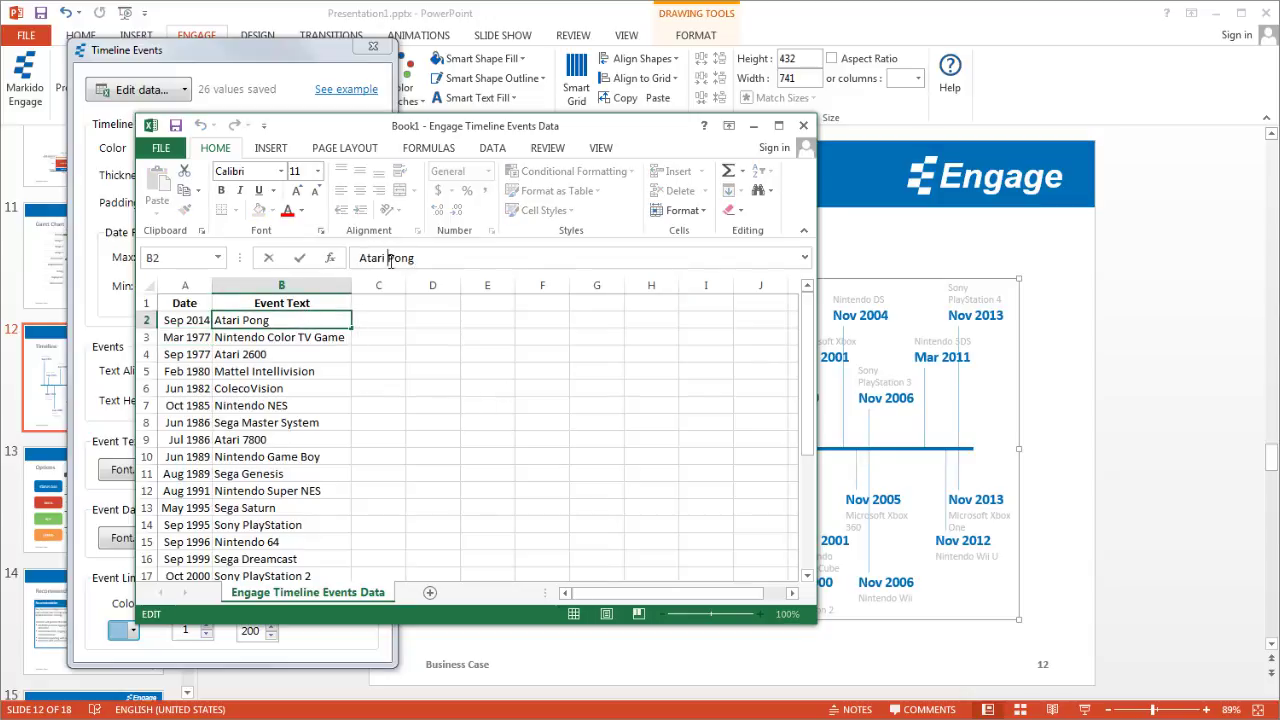
{"action": "type", "text": "Super"}
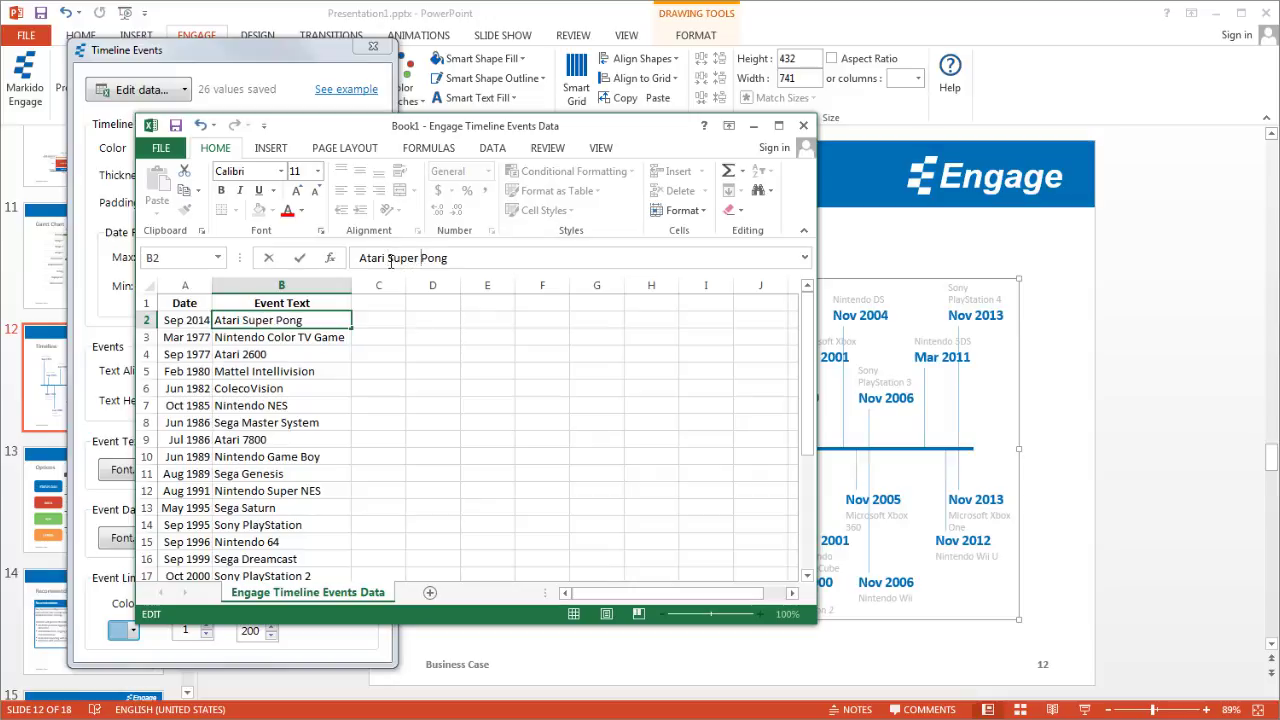
{"action": "key", "text": "Return"}
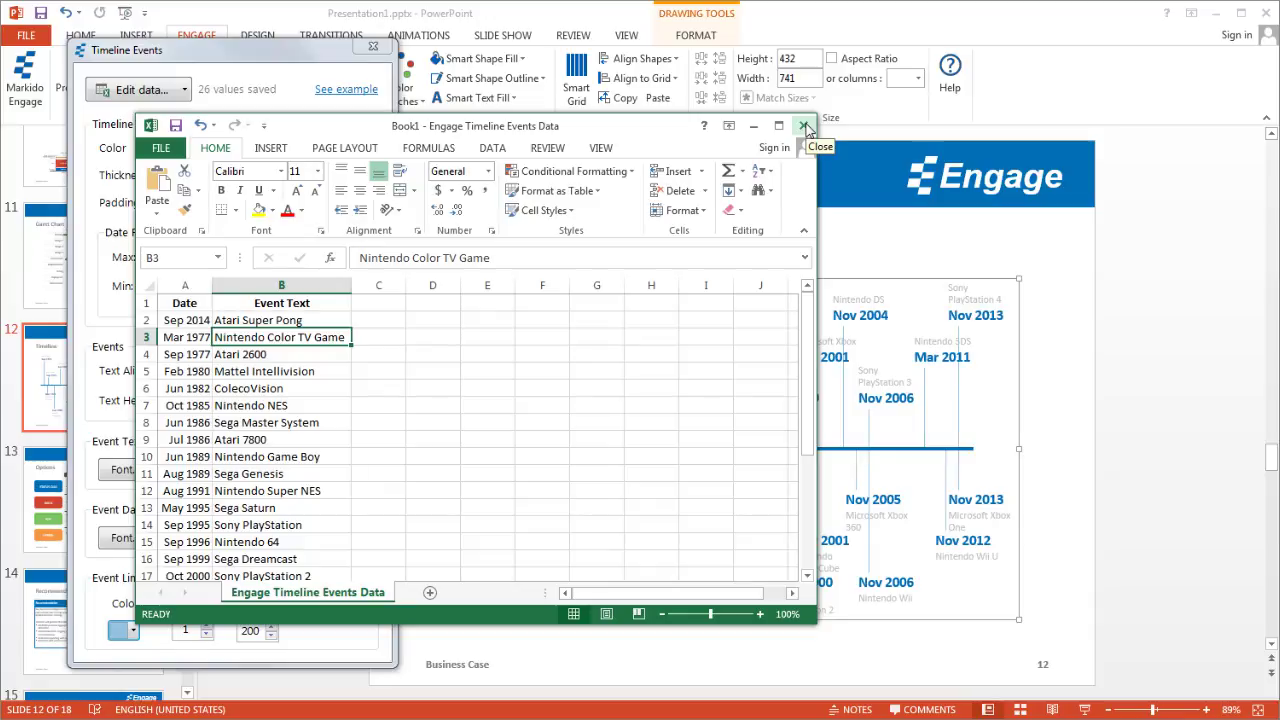
{"action": "left_click", "coordinate": [803, 131]}
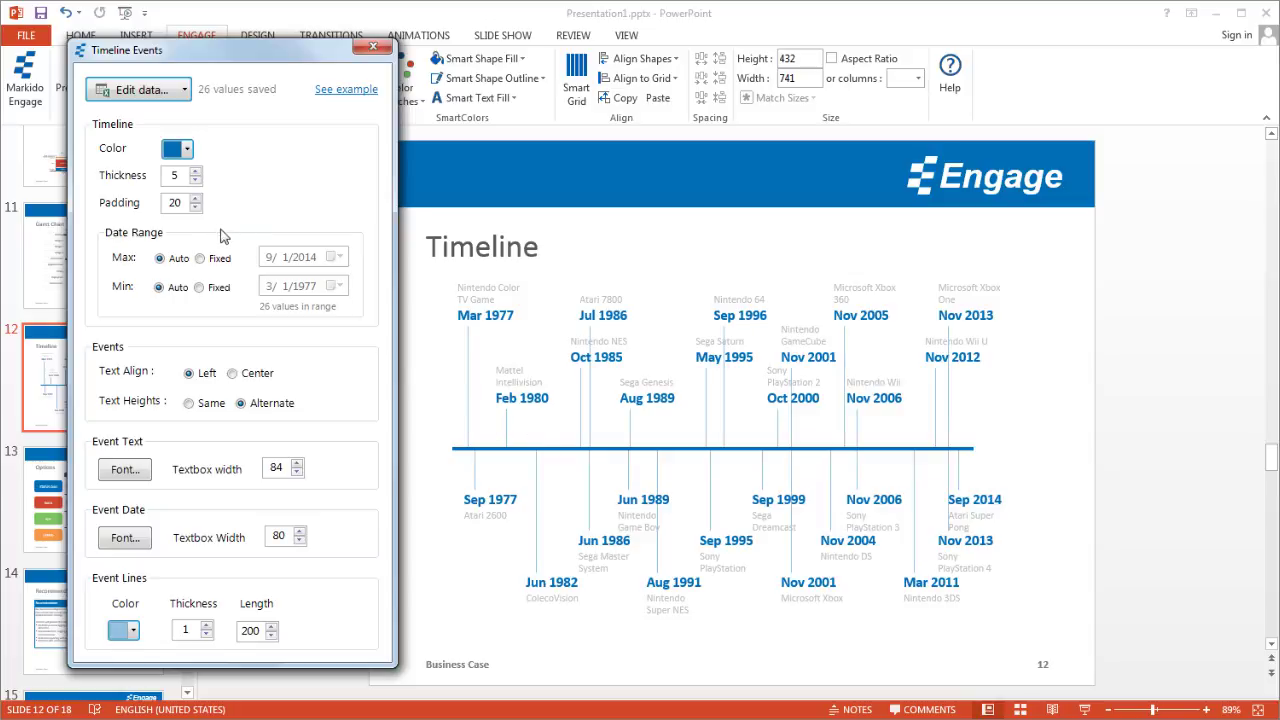
Format the timeline bar in the medium green SmartColor with thickness 8 and padding 40.
{"action": "left_click", "coordinate": [186, 150]}
{"action": "left_click", "coordinate": [205, 217]}
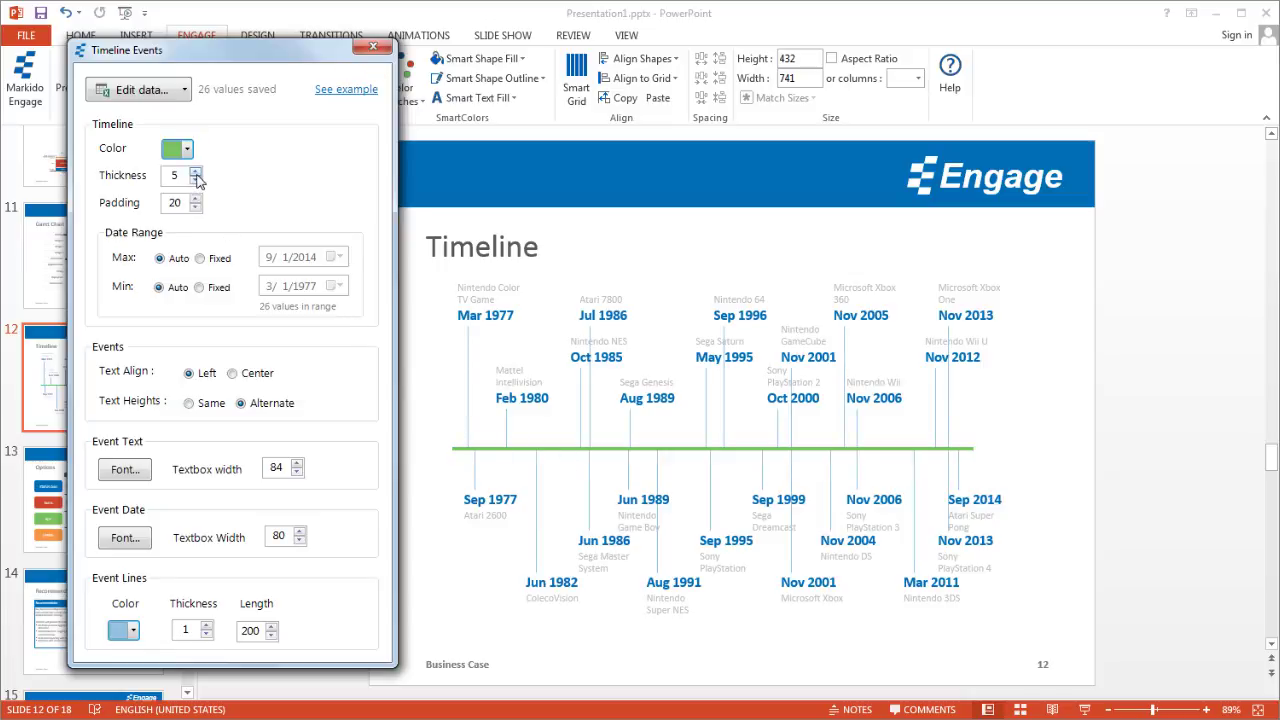
{"action": "left_click", "coordinate": [196, 172]}
{"action": "left_click", "coordinate": [196, 172]}
{"action": "left_click", "coordinate": [196, 172]}
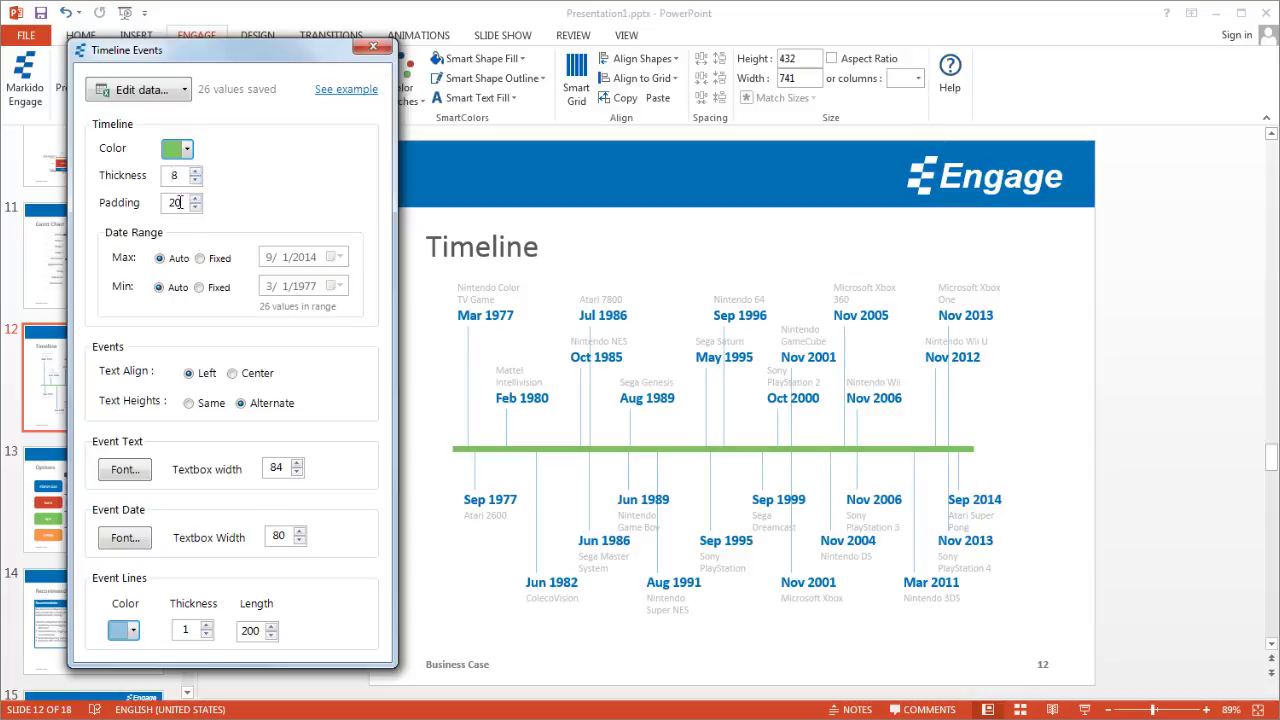
{"action": "left_click_drag", "start_coordinate": [177, 202], "coordinate": [148, 202]}
{"action": "left_click", "coordinate": [182, 176]}
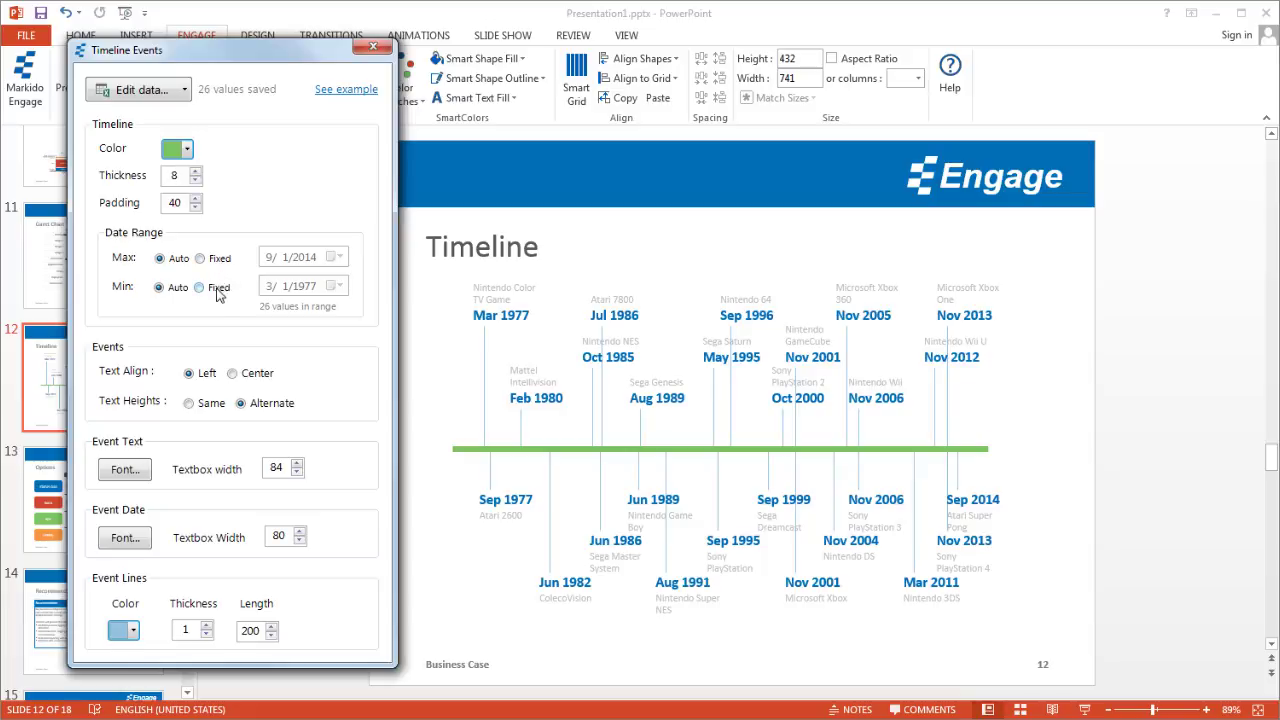
Fix the minimum of the timeline's date range at 3/1/1990.
{"action": "left_click", "coordinate": [216, 288]}
{"action": "left_click", "coordinate": [314, 286]}
{"action": "type", "text": "1990"}
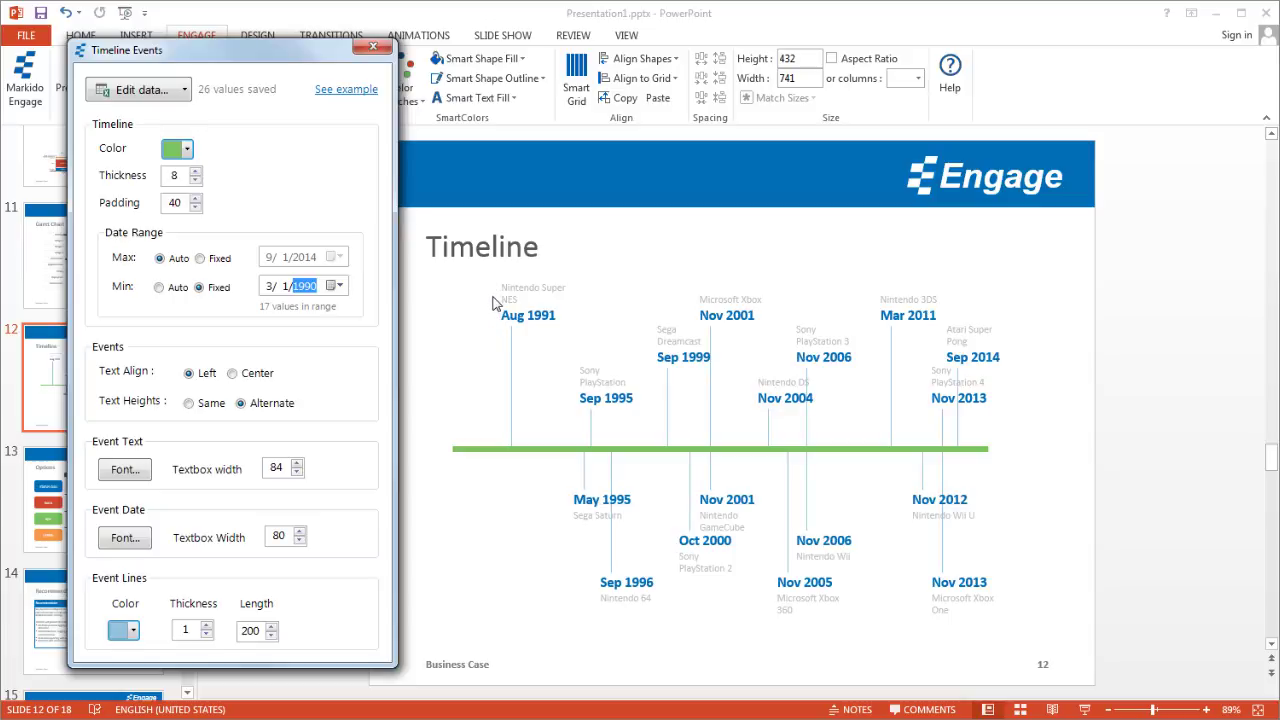
{"action": "left_click", "coordinate": [280, 288]}
{"action": "left_click", "coordinate": [336, 287]}
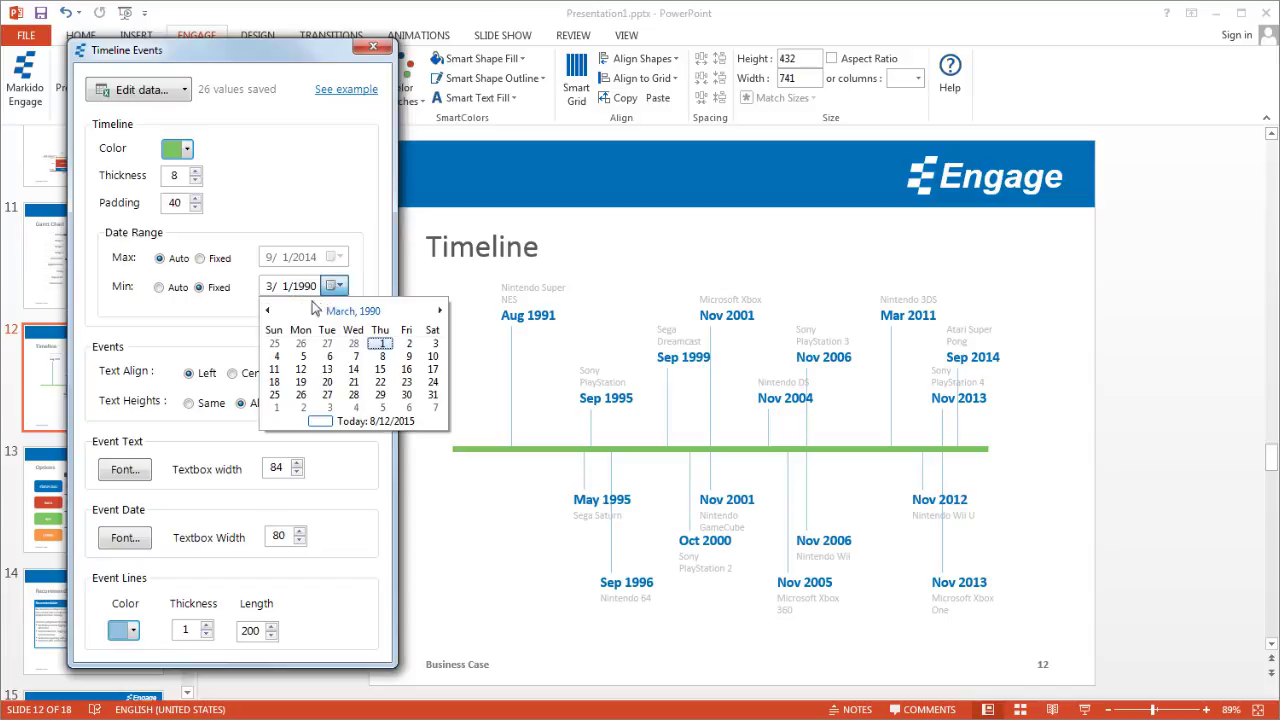
{"action": "left_click", "coordinate": [365, 290]}
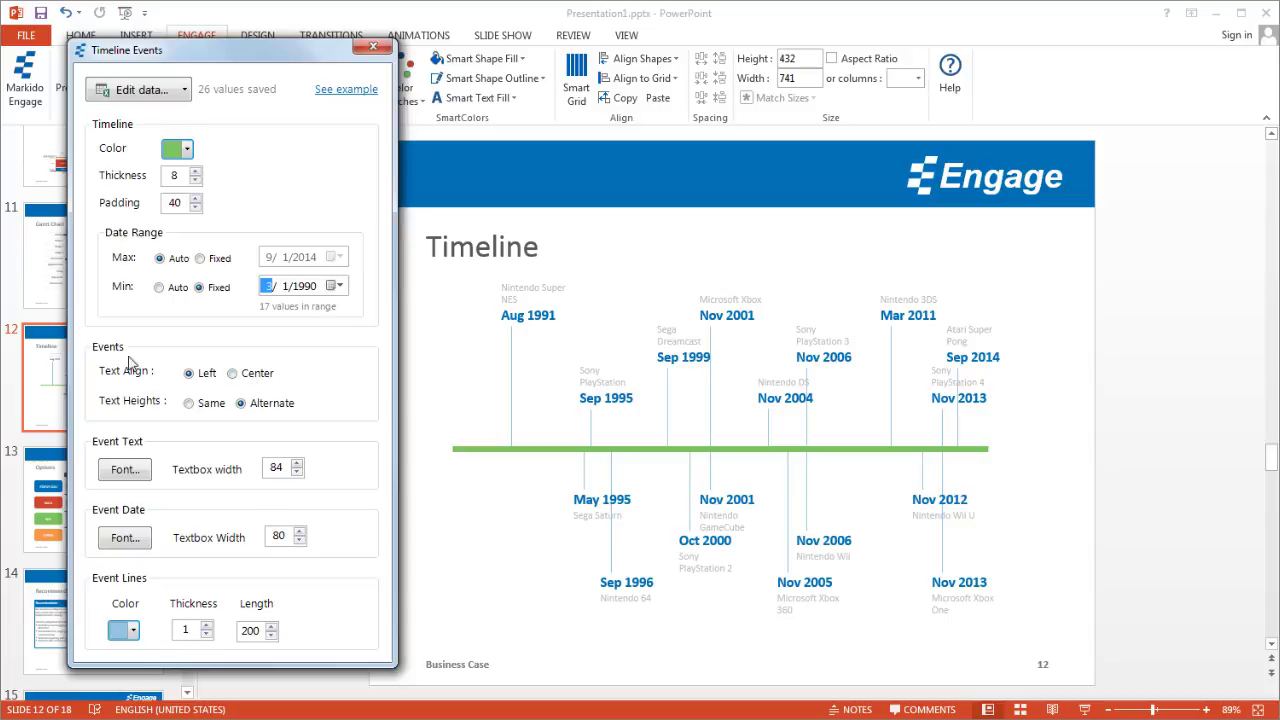
Try centered text alignment and same text heights for the events, restoring left alignment and alternate heights.
{"action": "left_click", "coordinate": [232, 373]}
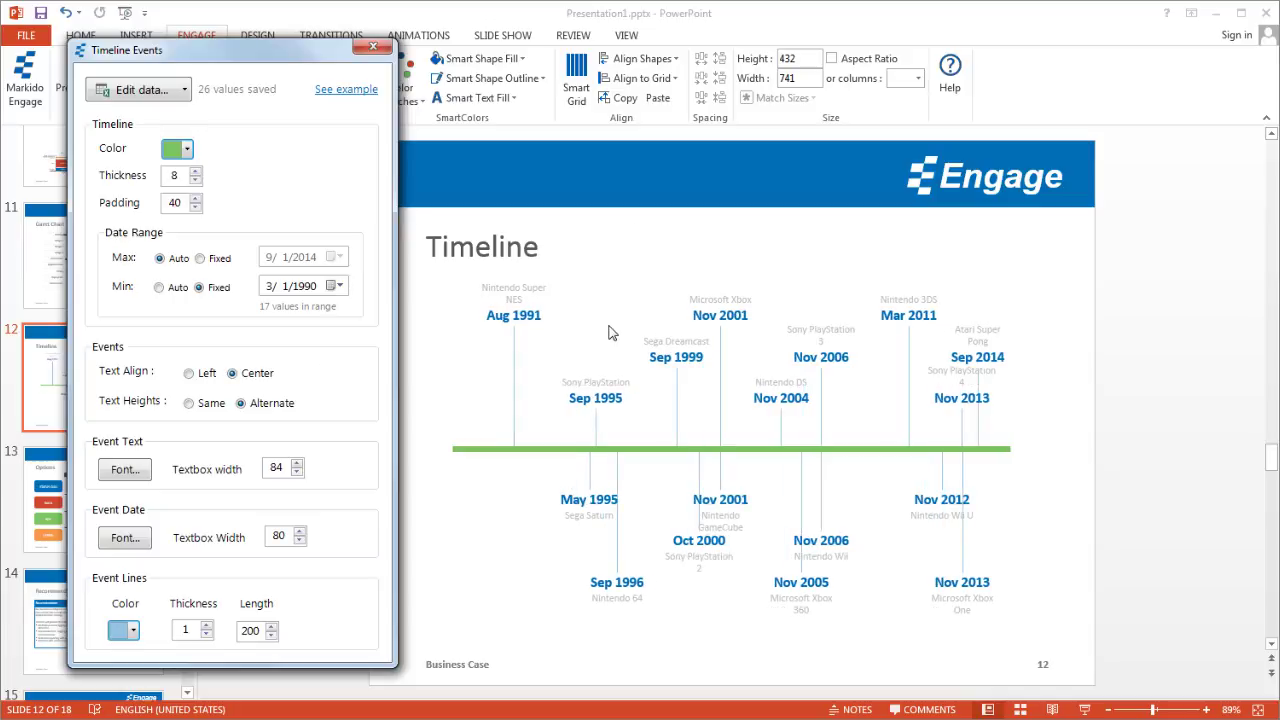
{"action": "left_click", "coordinate": [189, 374]}
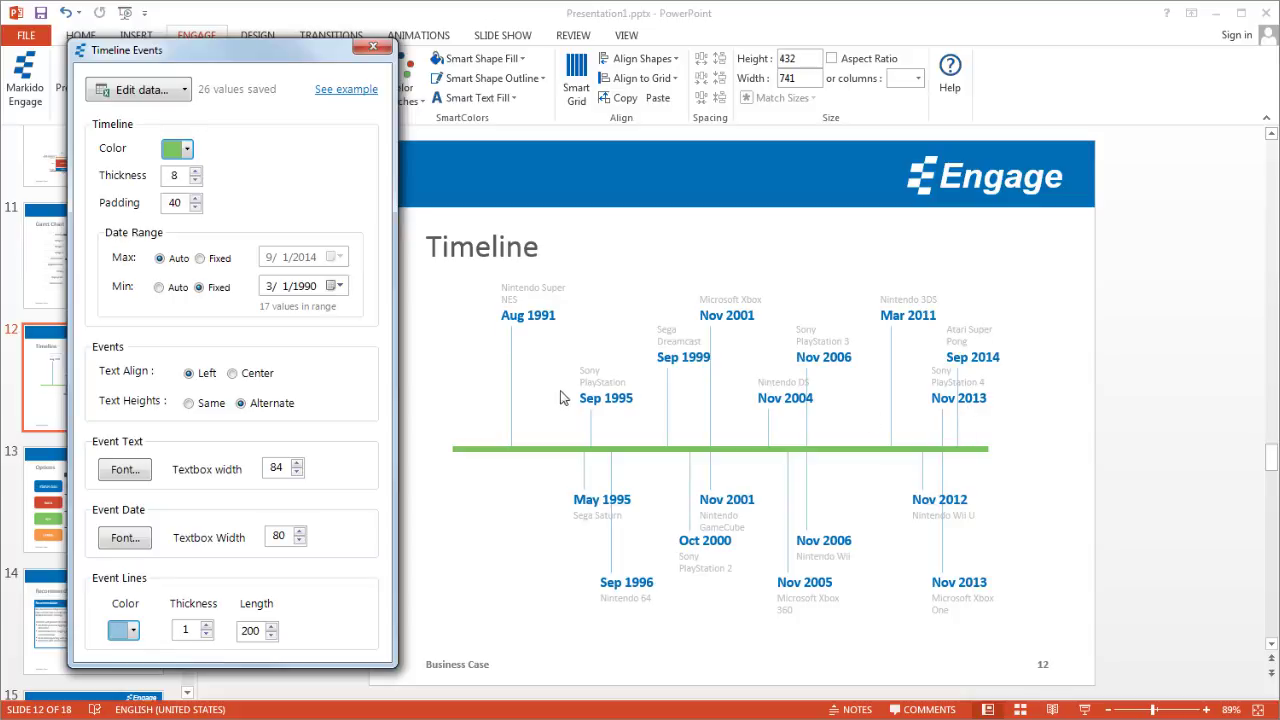
{"action": "left_click", "coordinate": [204, 409]}
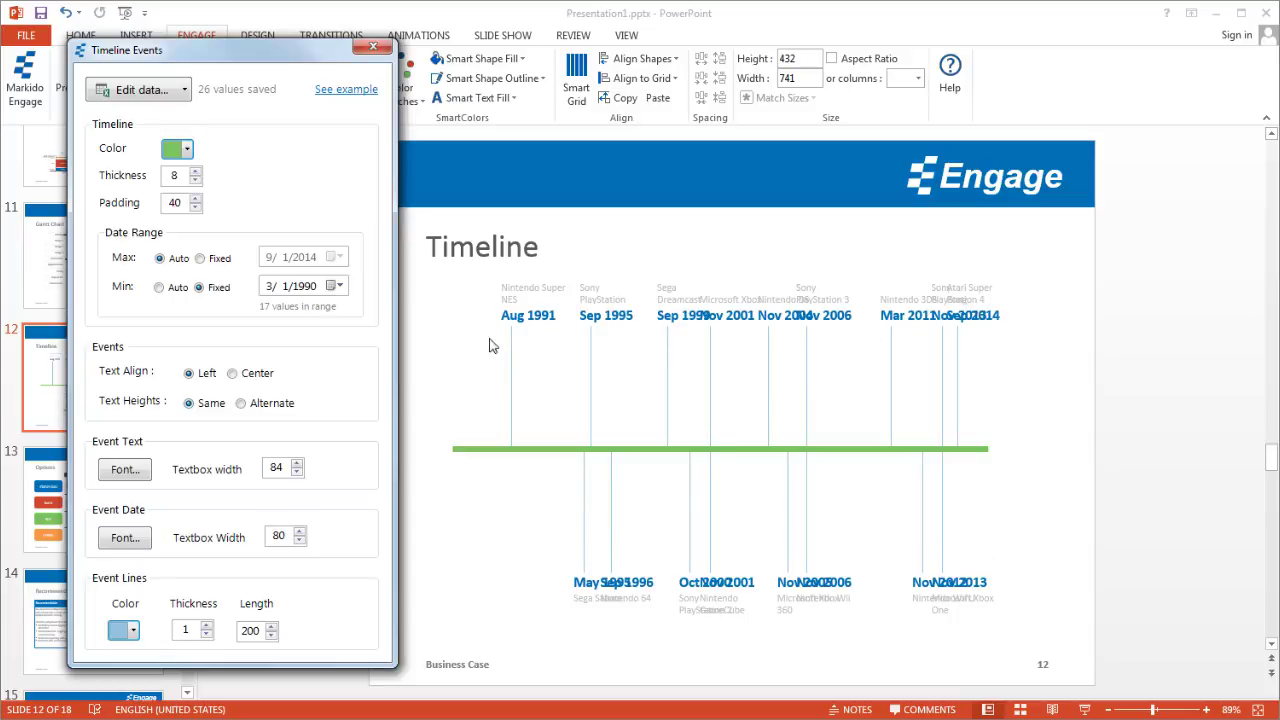
{"action": "left_click", "coordinate": [242, 405]}
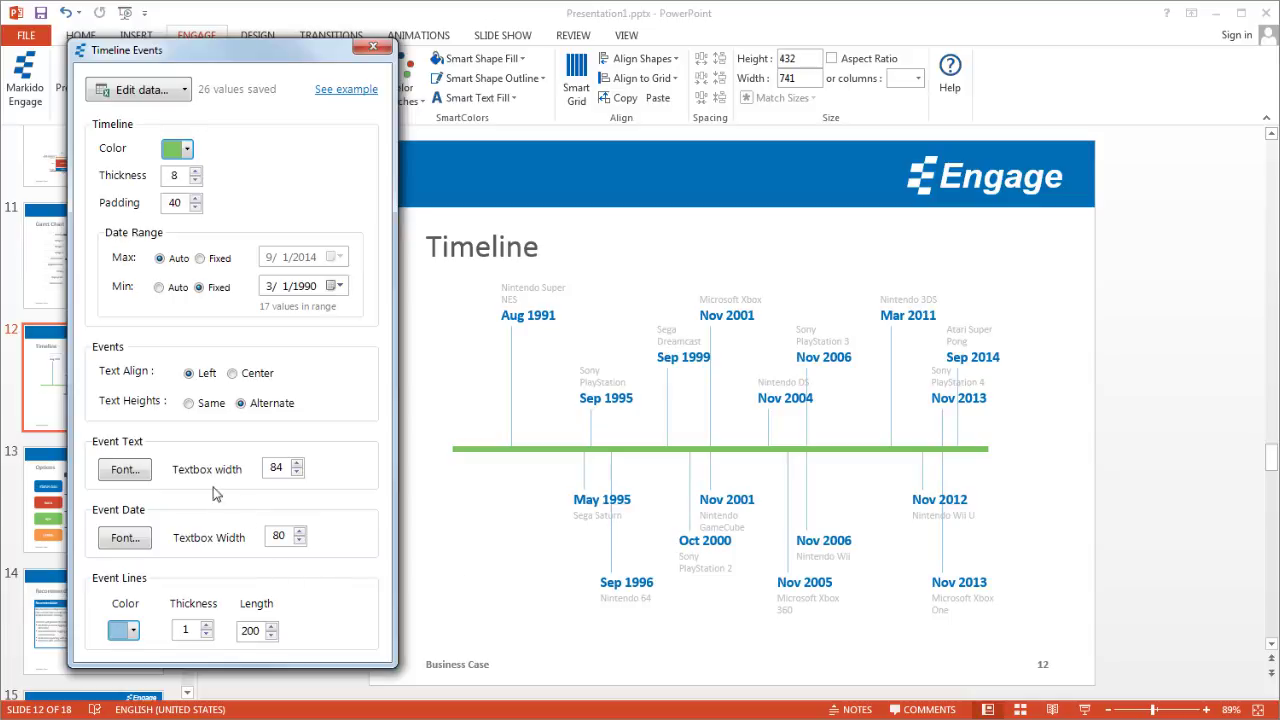
Set the event text font to dark gray at size 11.
{"action": "left_click", "coordinate": [126, 470]}
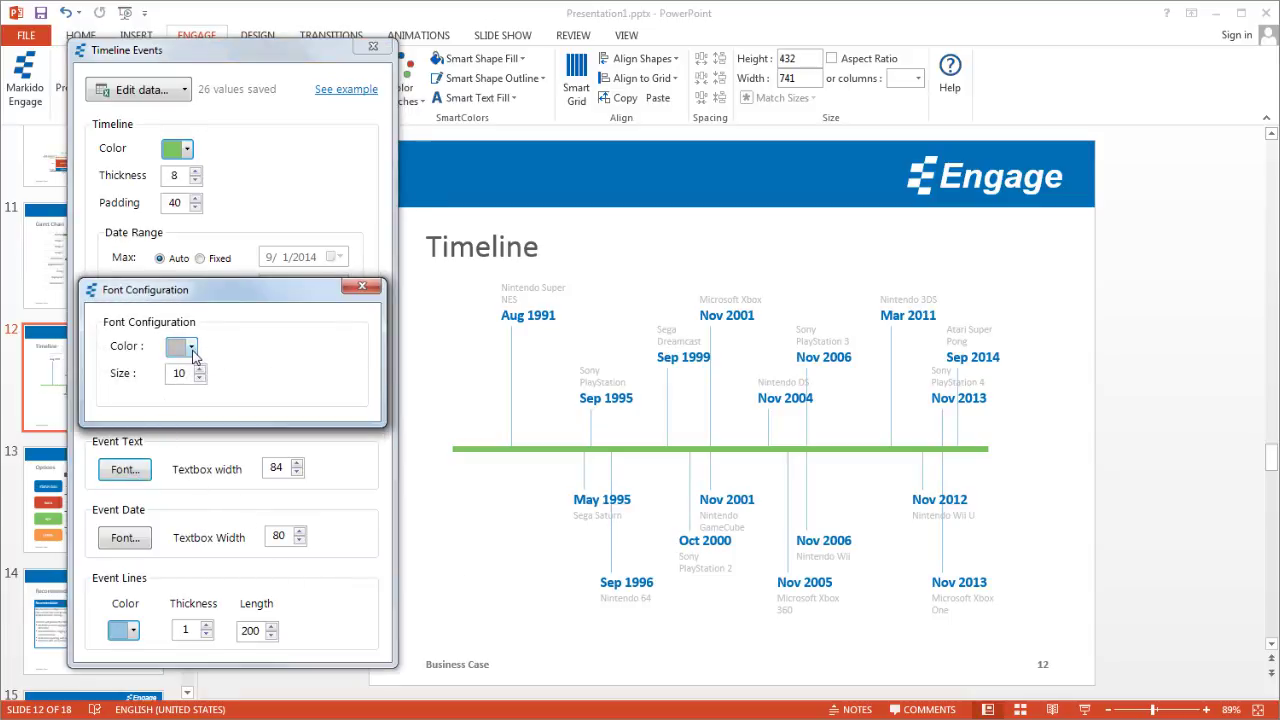
{"action": "left_click", "coordinate": [191, 347]}
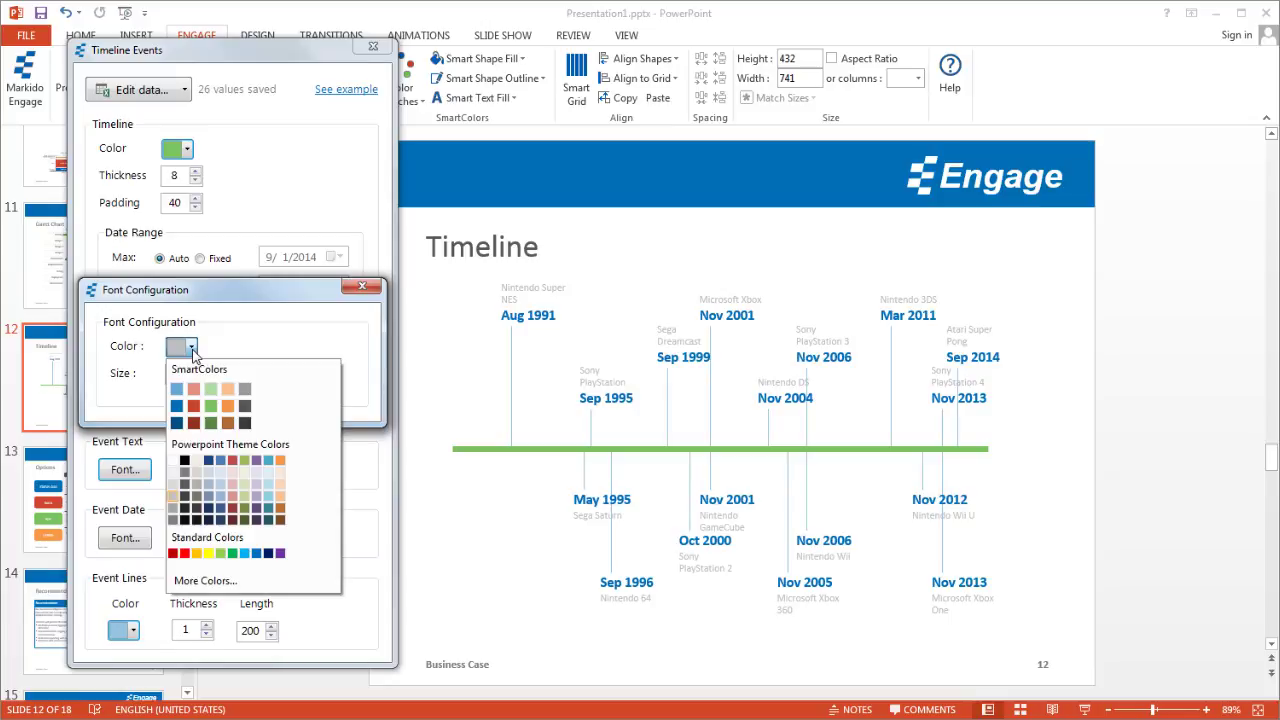
{"action": "left_click", "coordinate": [247, 414]}
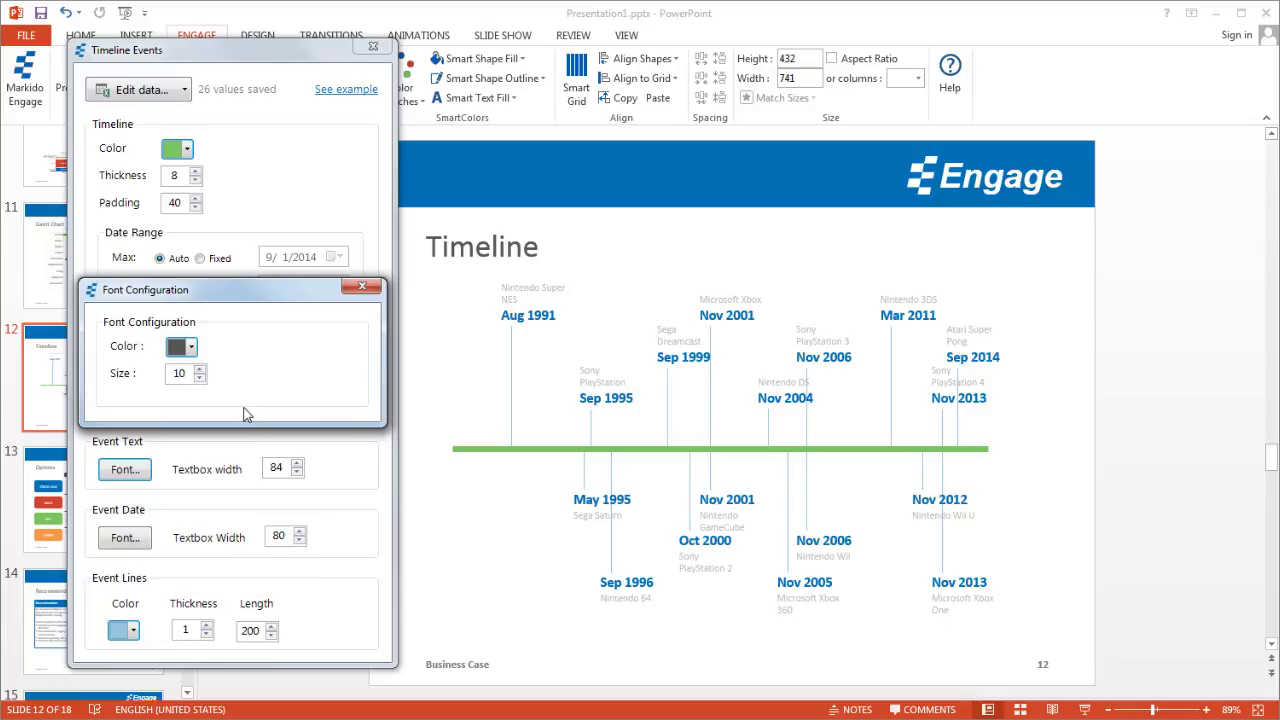
{"action": "left_click", "coordinate": [200, 369]}
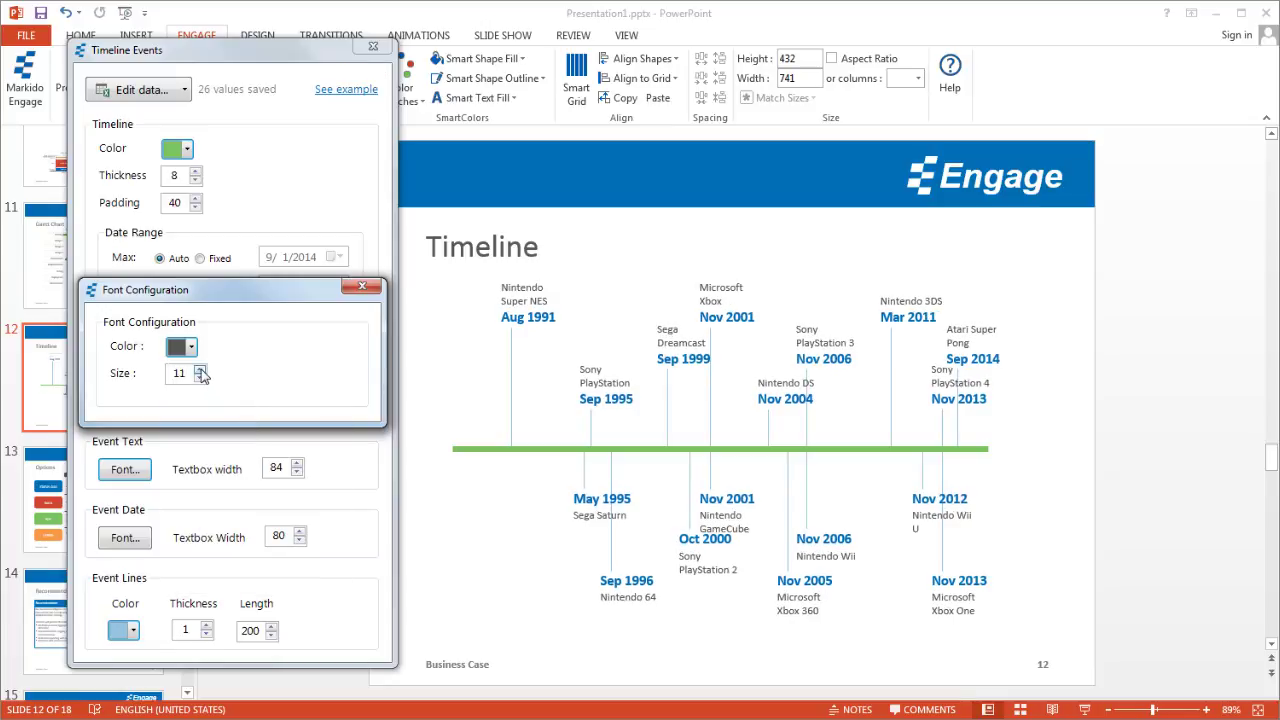
{"action": "left_click", "coordinate": [362, 287]}
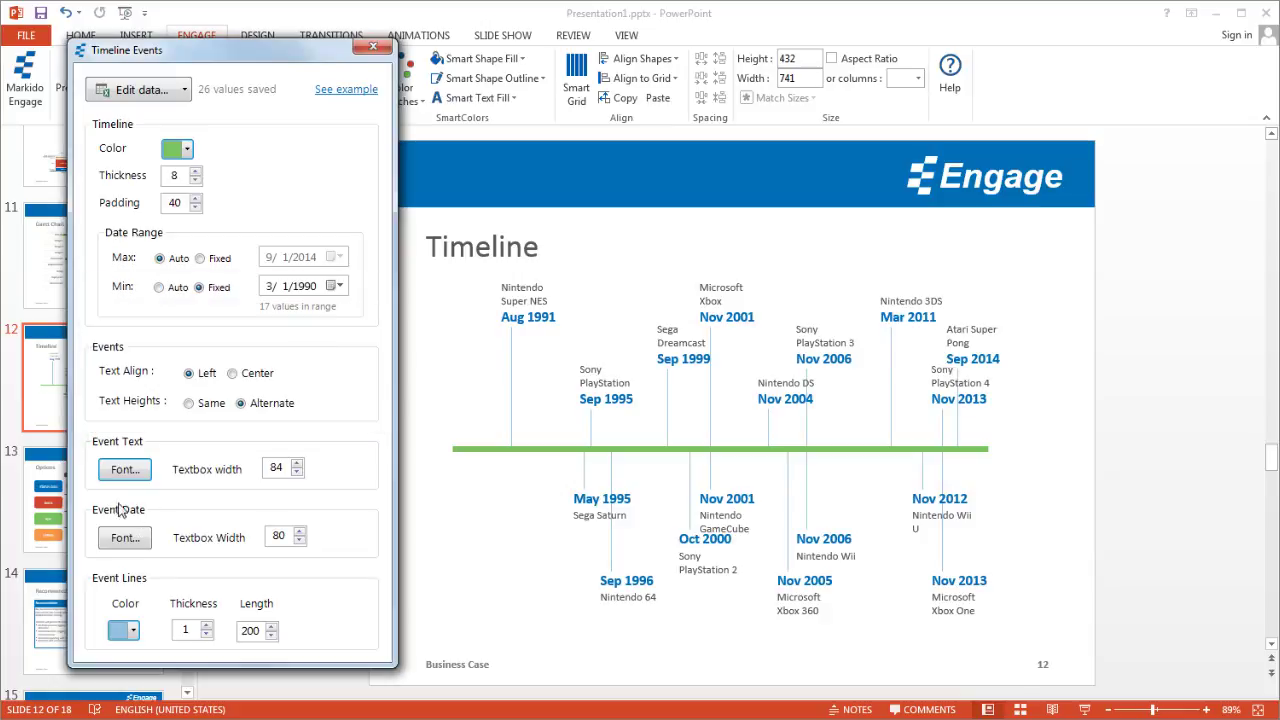
Change the event date font color to orange.
{"action": "left_click", "coordinate": [131, 540]}
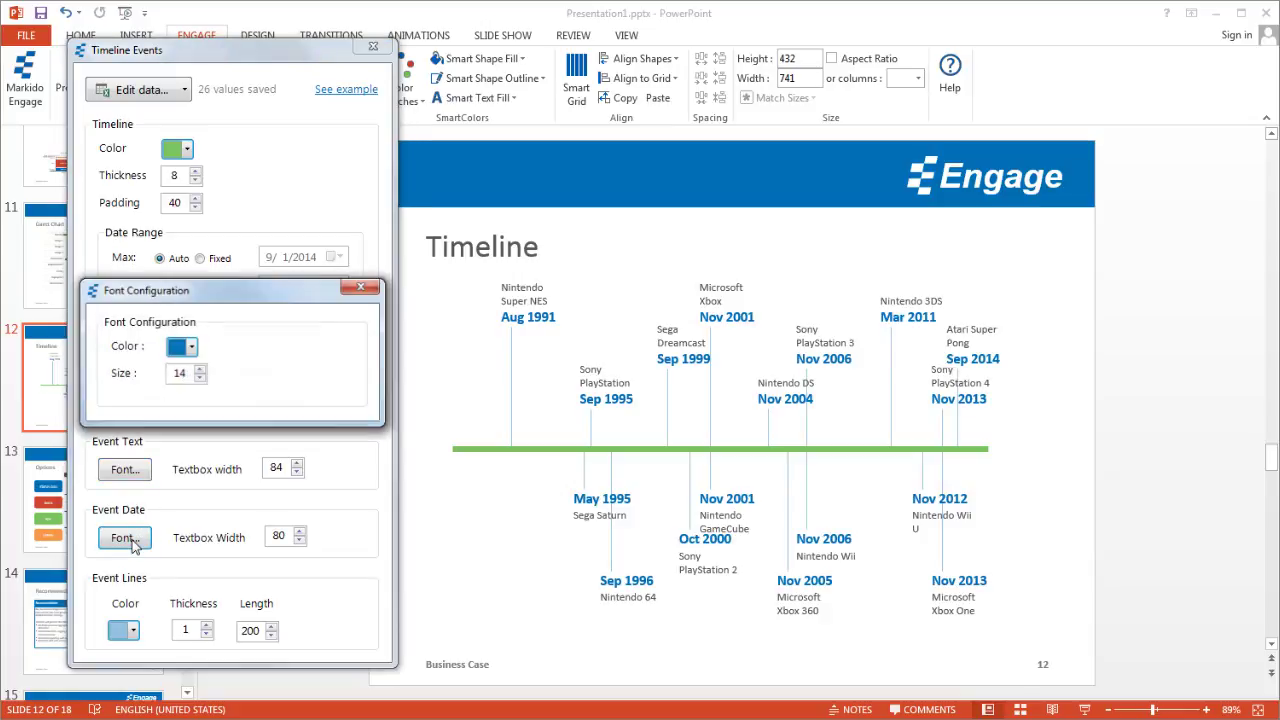
{"action": "left_click", "coordinate": [191, 348]}
{"action": "left_click", "coordinate": [228, 406]}
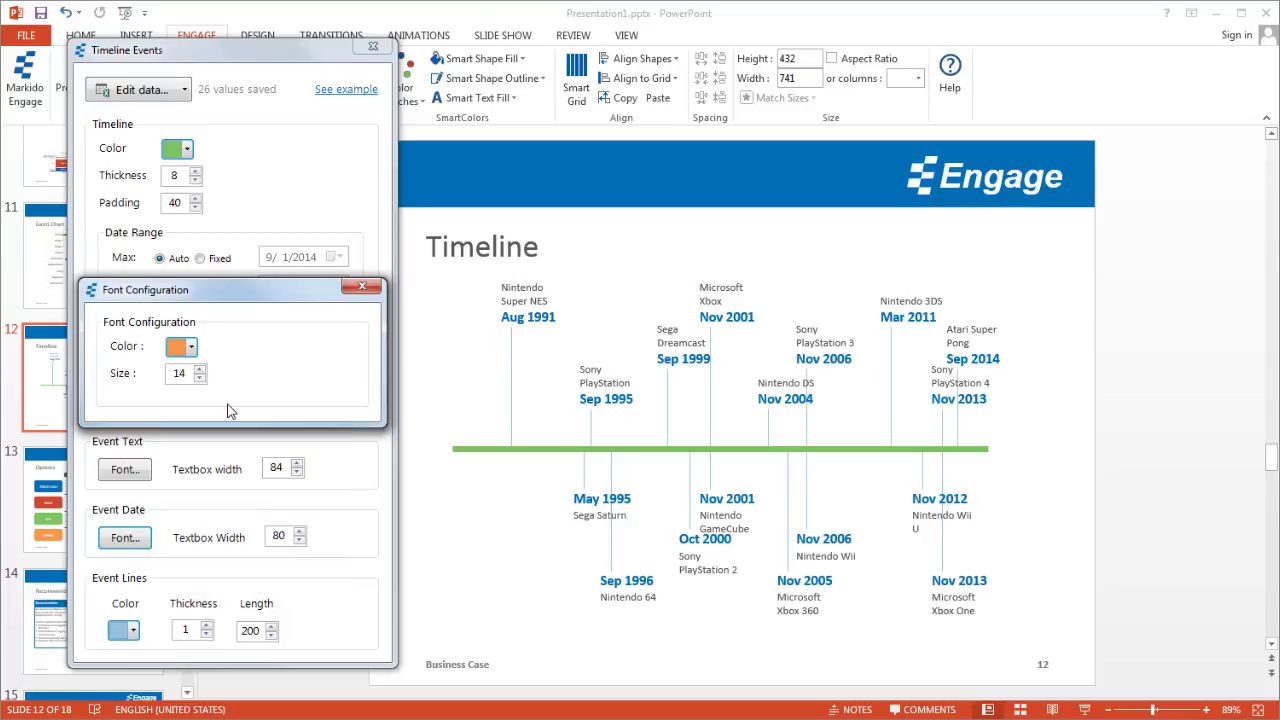
{"action": "left_click", "coordinate": [362, 287]}
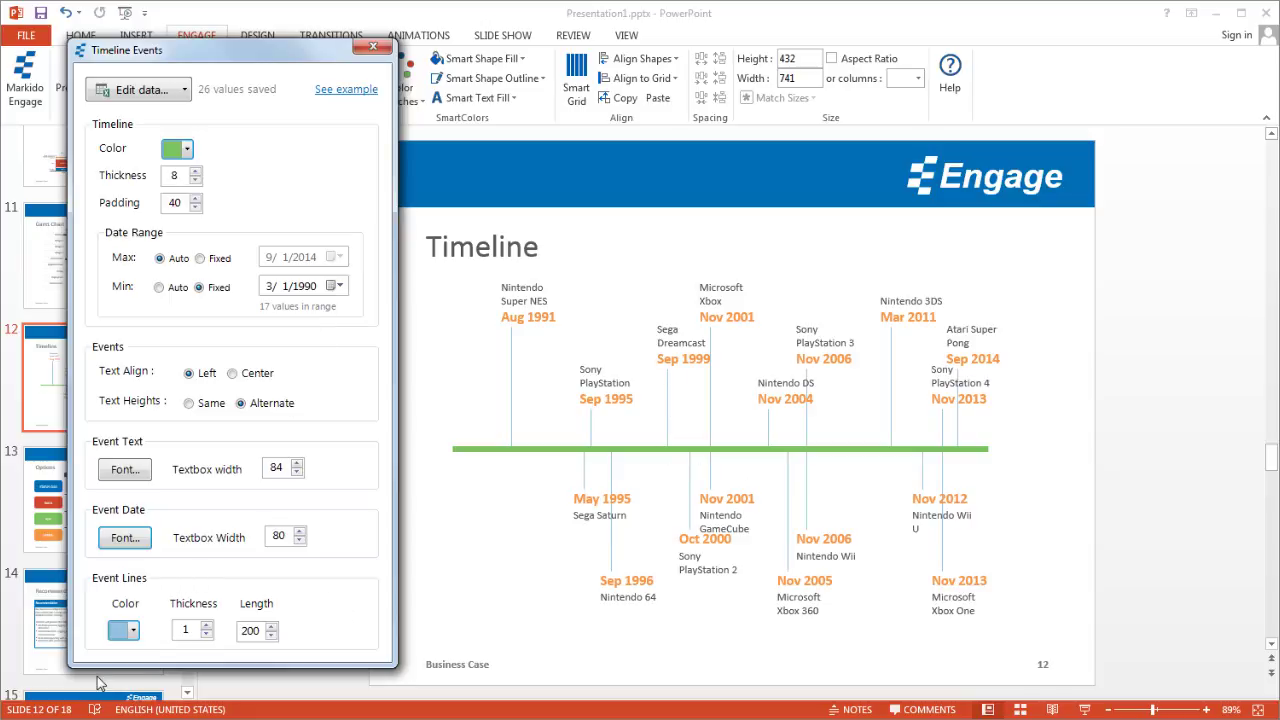
Set the event lines to dark blue with thickness 2 and close the timeline settings.
{"action": "left_click", "coordinate": [137, 633]}
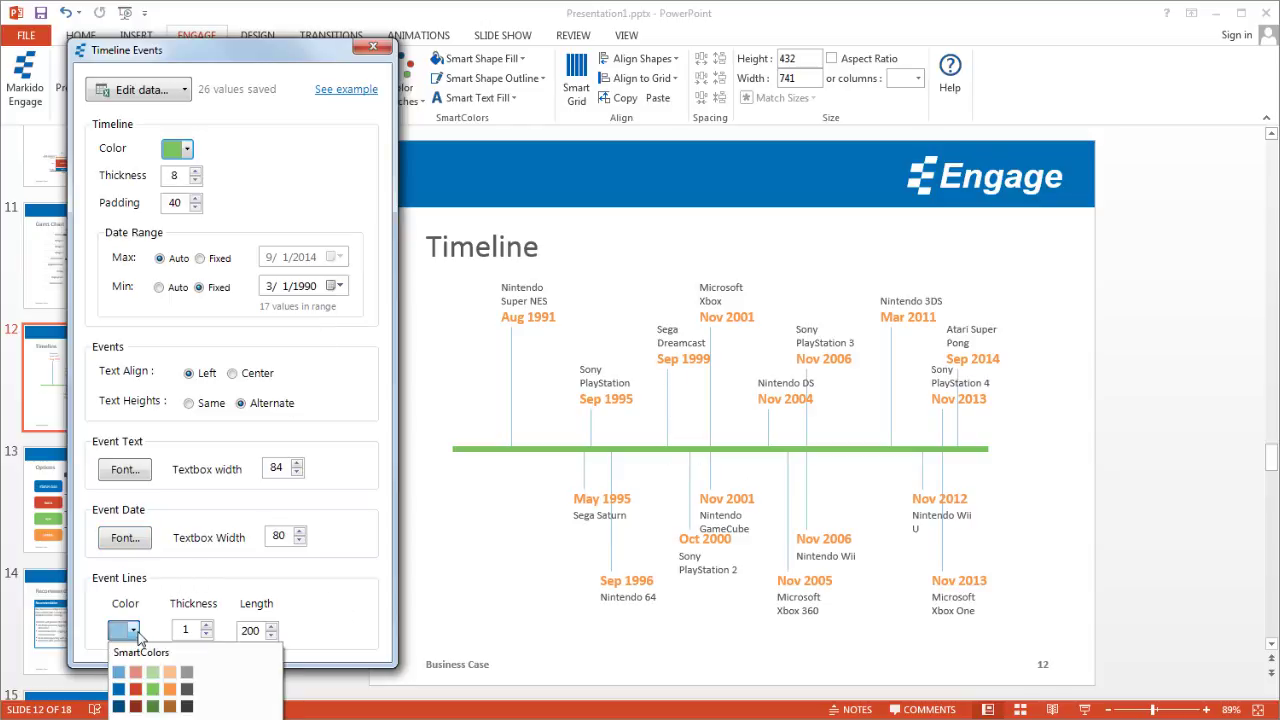
{"action": "left_click", "coordinate": [119, 689]}
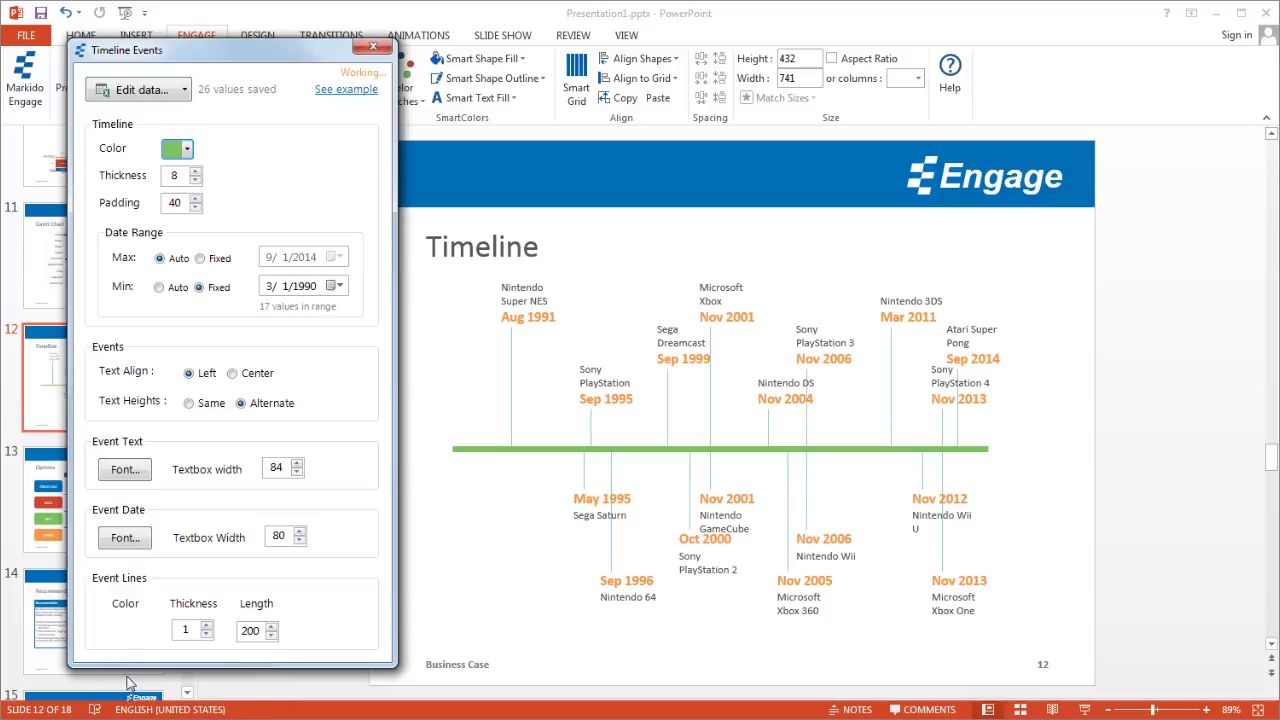
{"action": "left_click", "coordinate": [206, 626]}
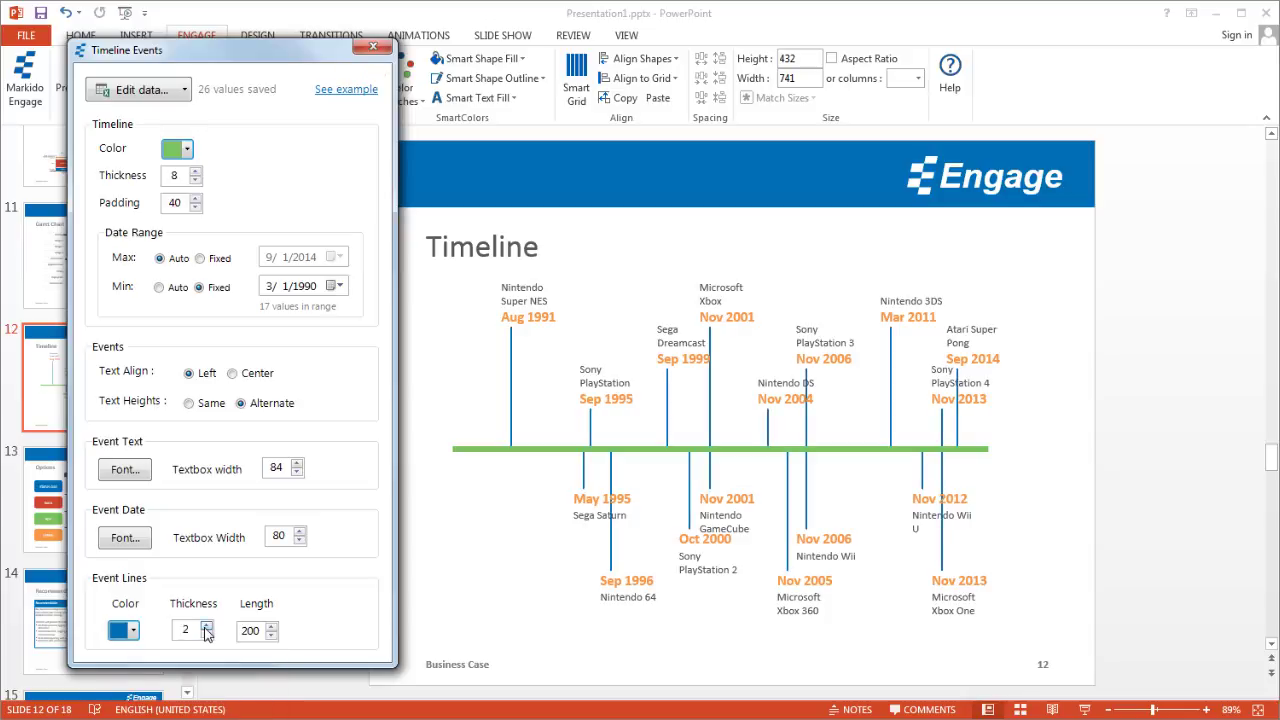
{"action": "left_click", "coordinate": [262, 628]}
{"action": "left_click", "coordinate": [373, 47]}
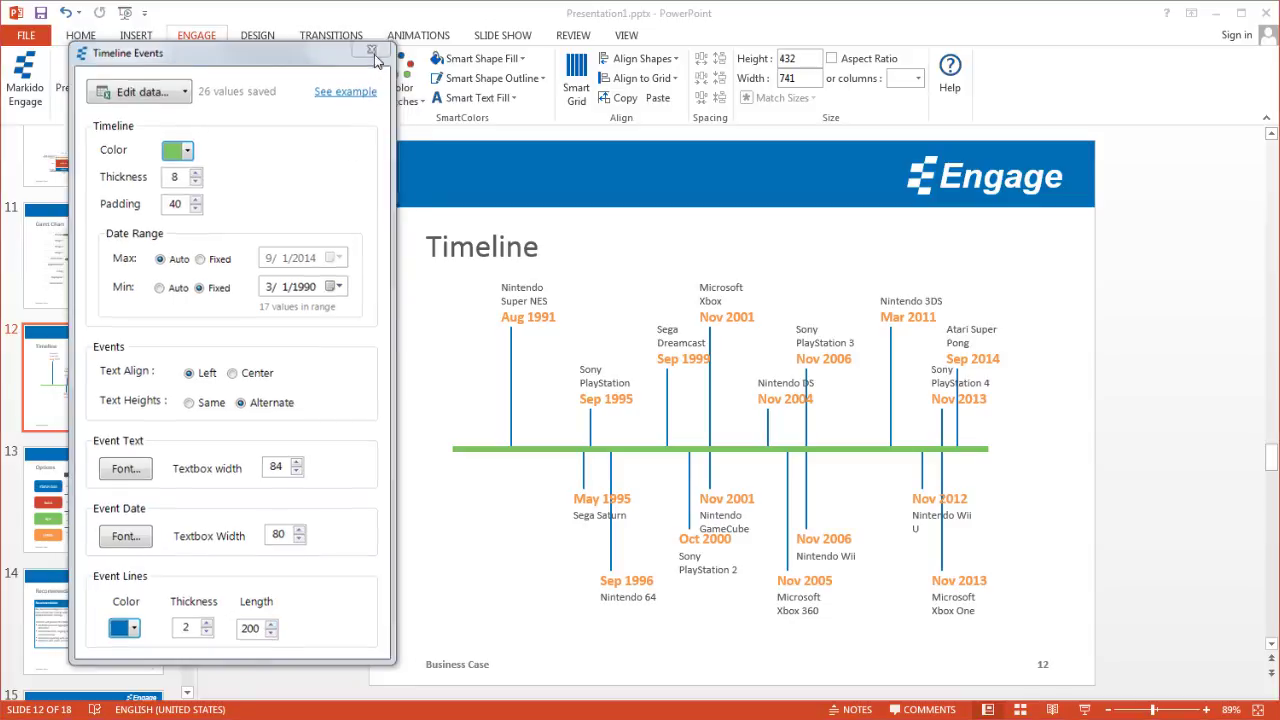